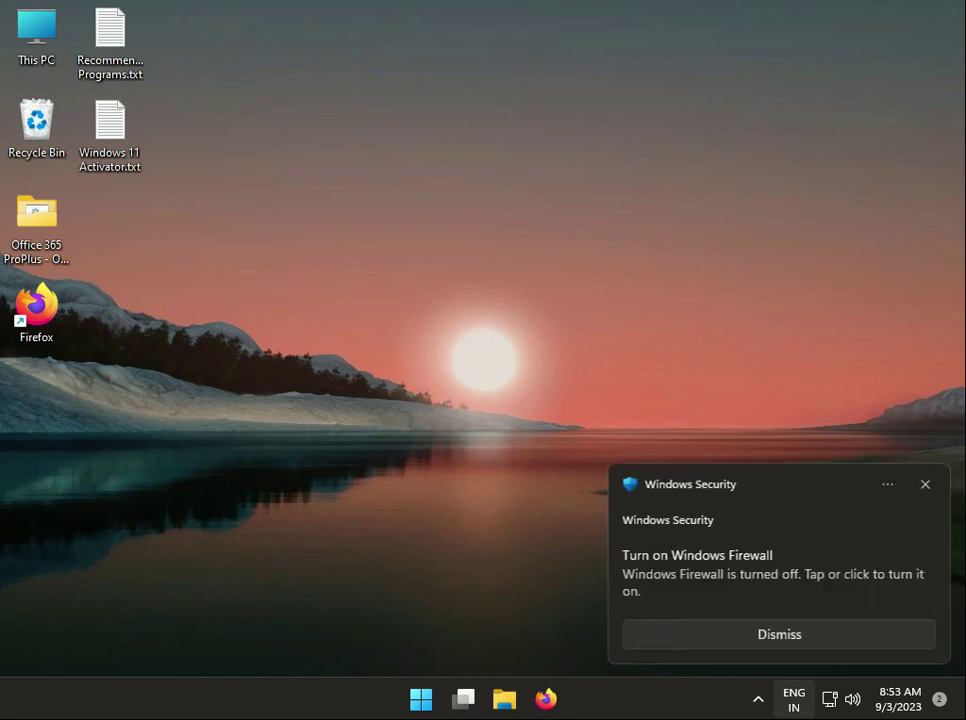
Dismiss the Windows Security firewall notification and open Device Manager
left_click(927, 486)
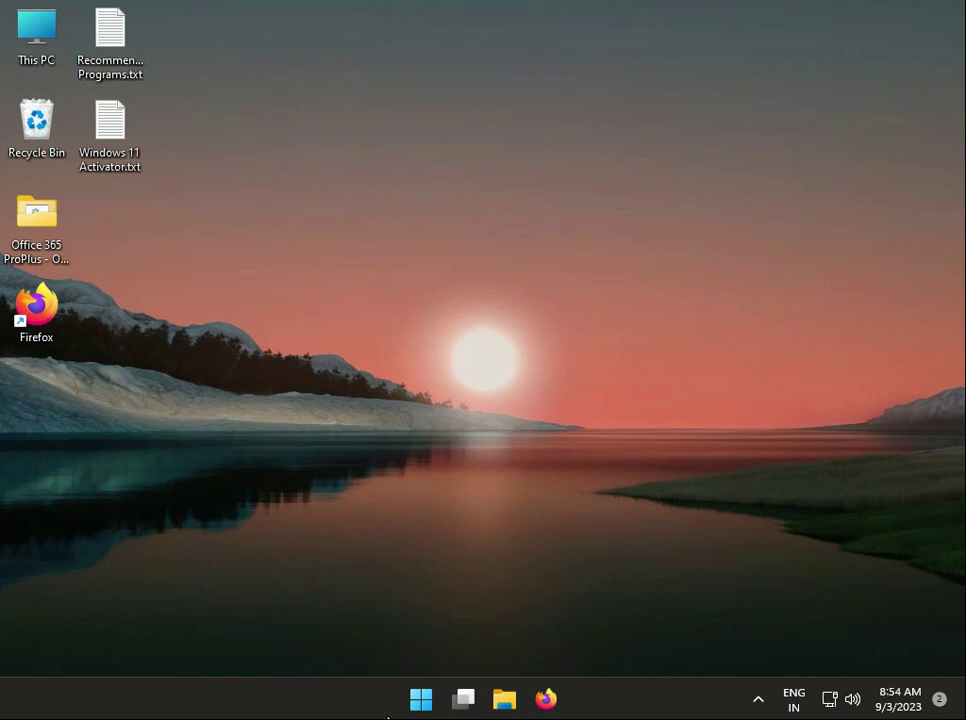
left_click(421, 699)
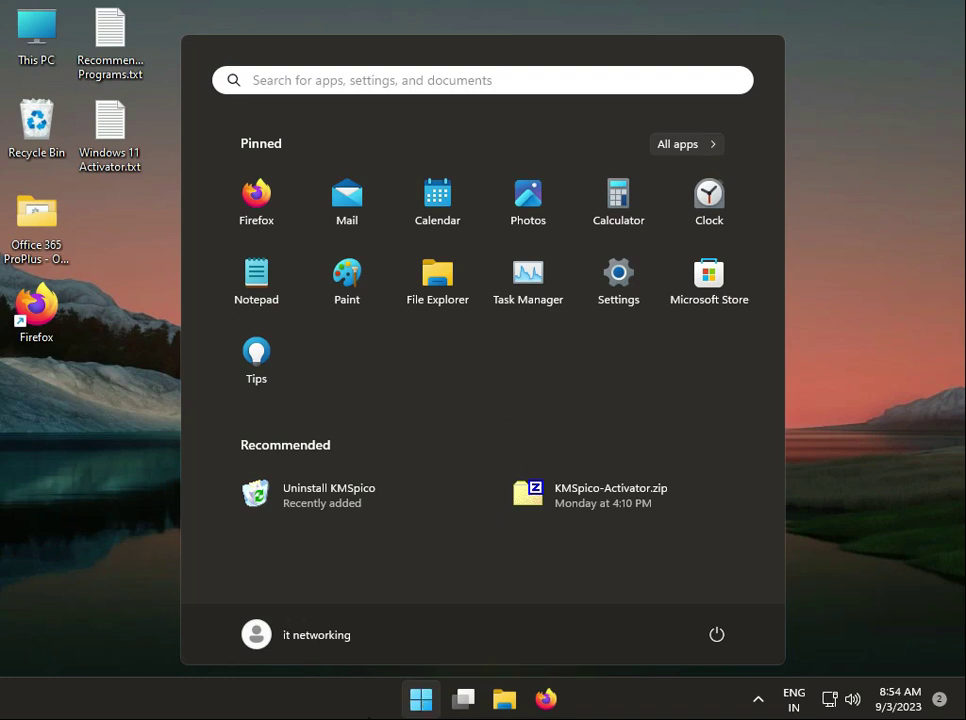
left_click(150, 592)
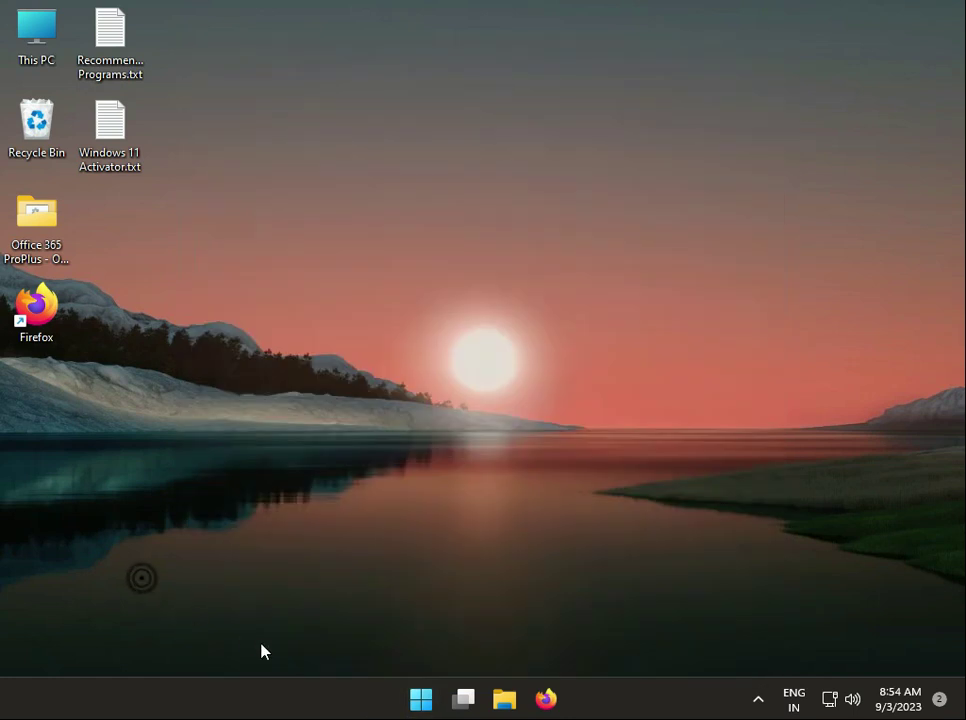
right_click(418, 703)
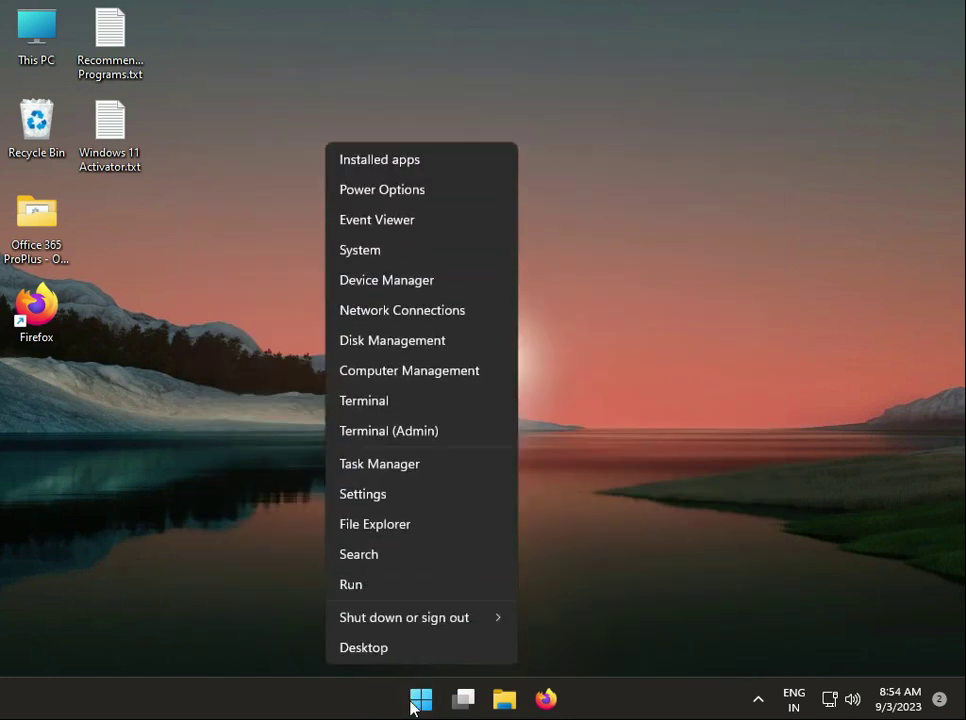
left_click(403, 285)
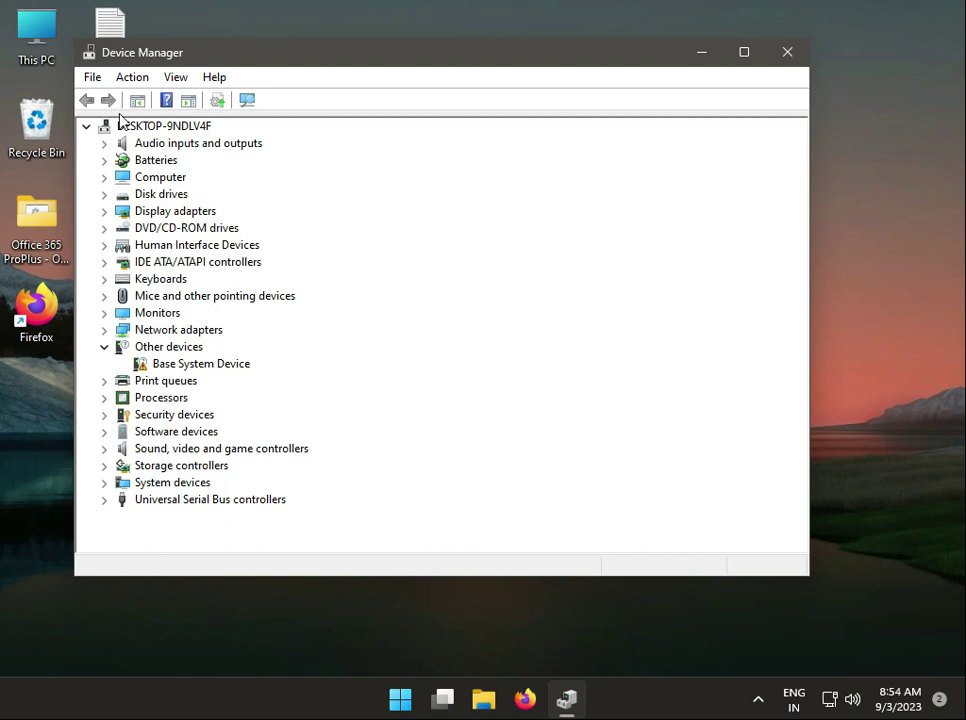
Run an automatic driver update search for the Generic Monitor under Monitors, and close the update wizard
left_click(122, 143)
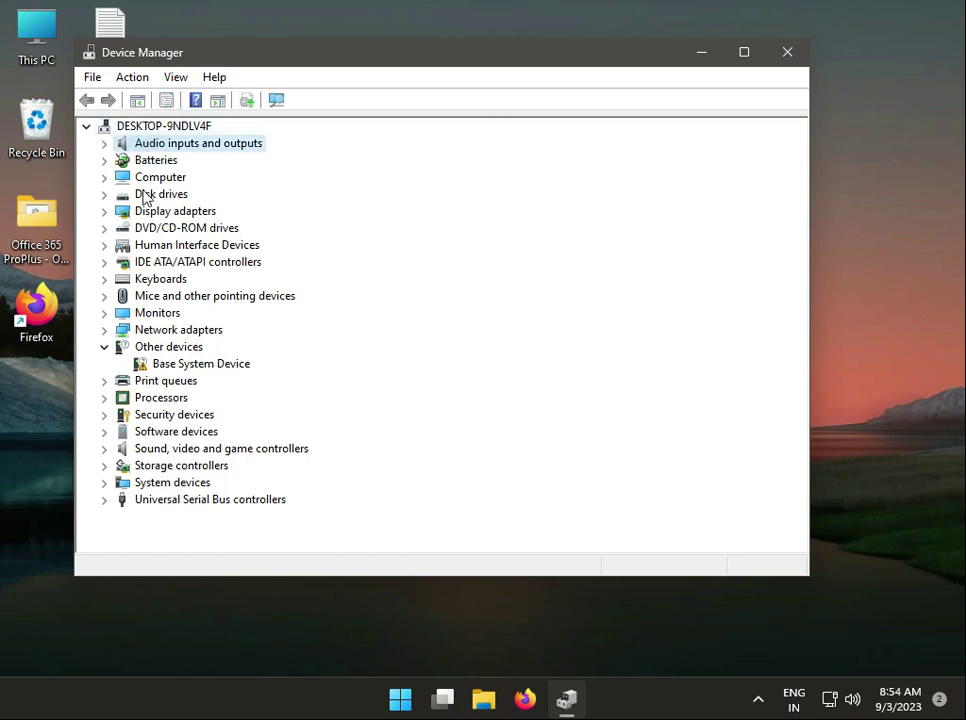
left_click(104, 313)
left_click(177, 329)
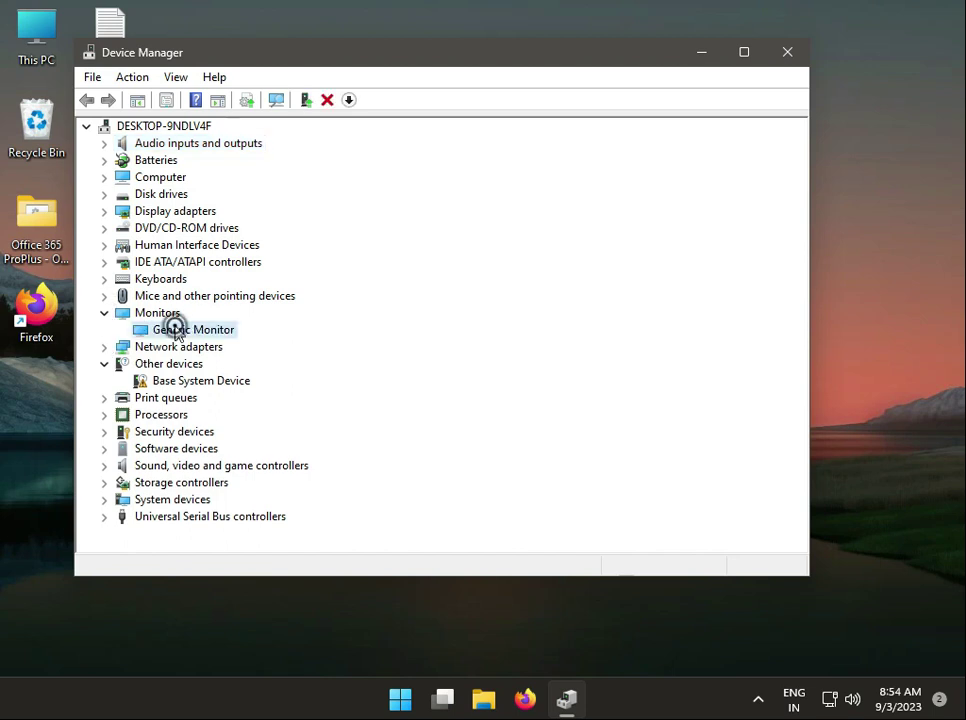
right_click(180, 328)
left_click(200, 341)
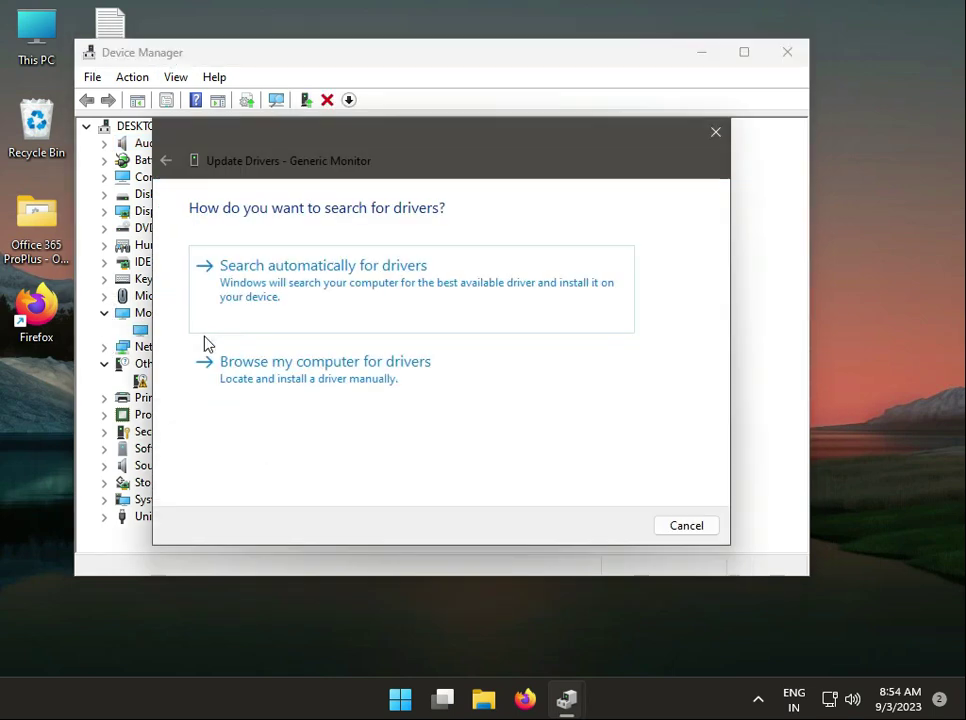
left_click(301, 282)
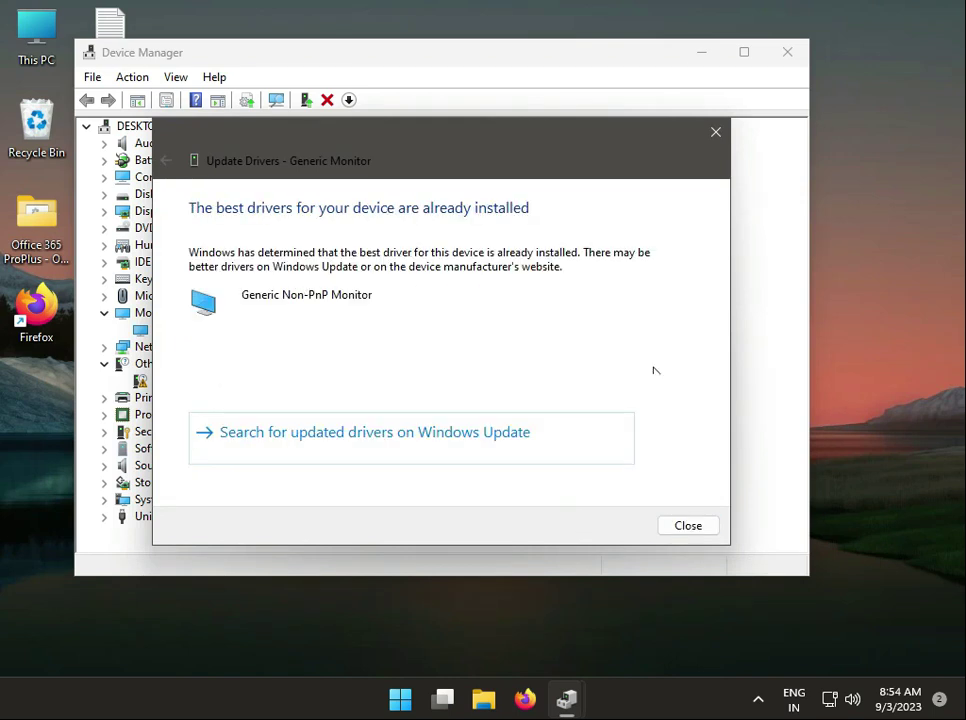
left_click(716, 132)
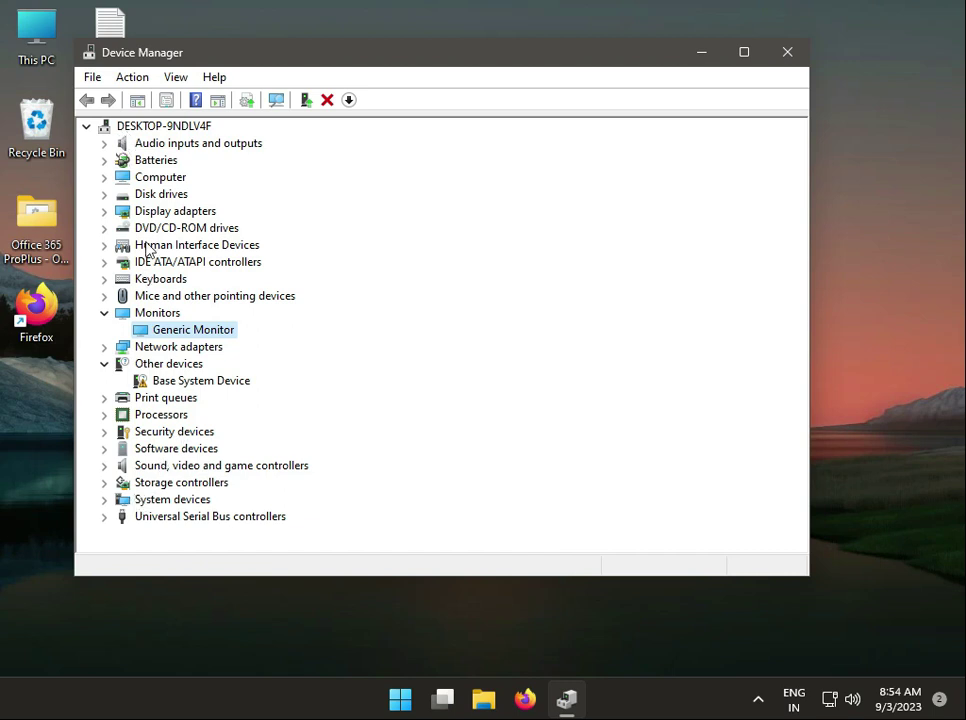
Run an automatic driver update search for the Microsoft AC Adapter under Batteries, and close the update wizard
left_click(104, 160)
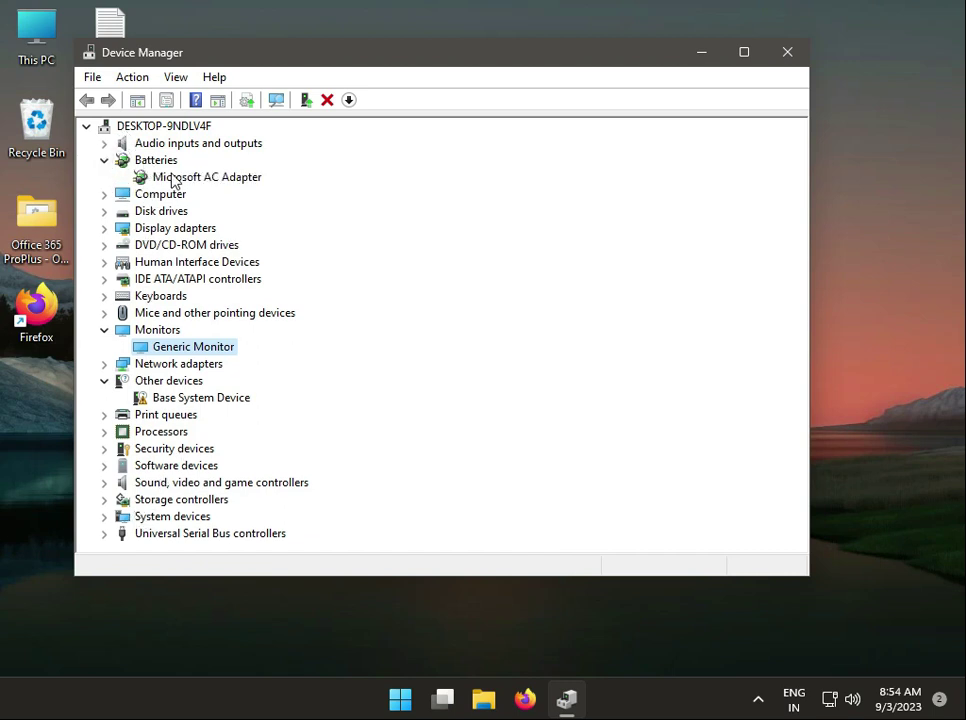
right_click(173, 177)
left_click(240, 186)
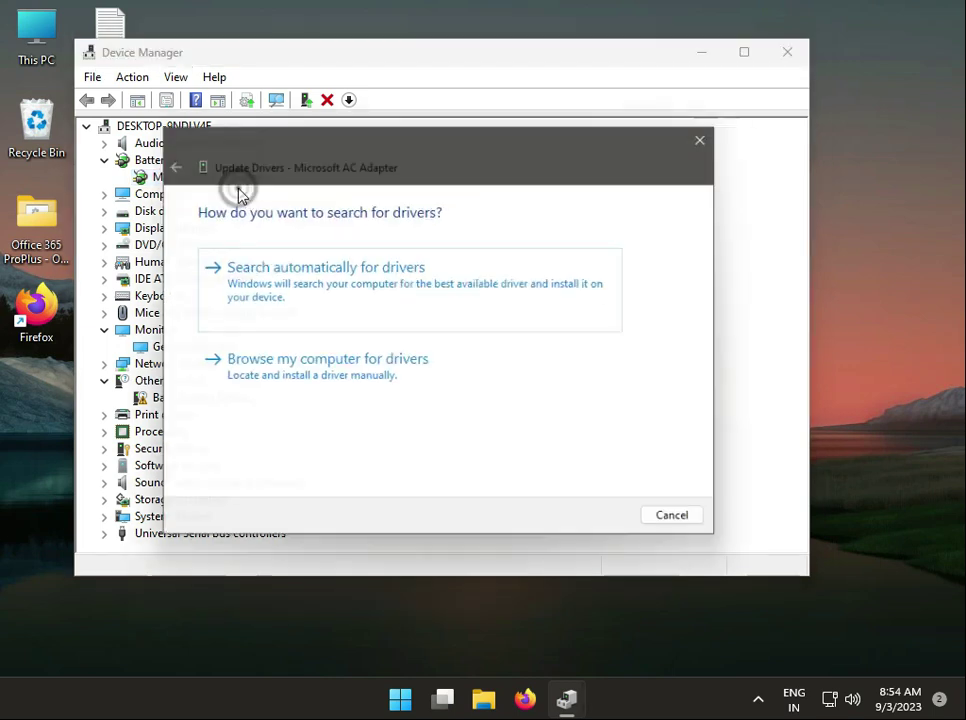
left_click(360, 288)
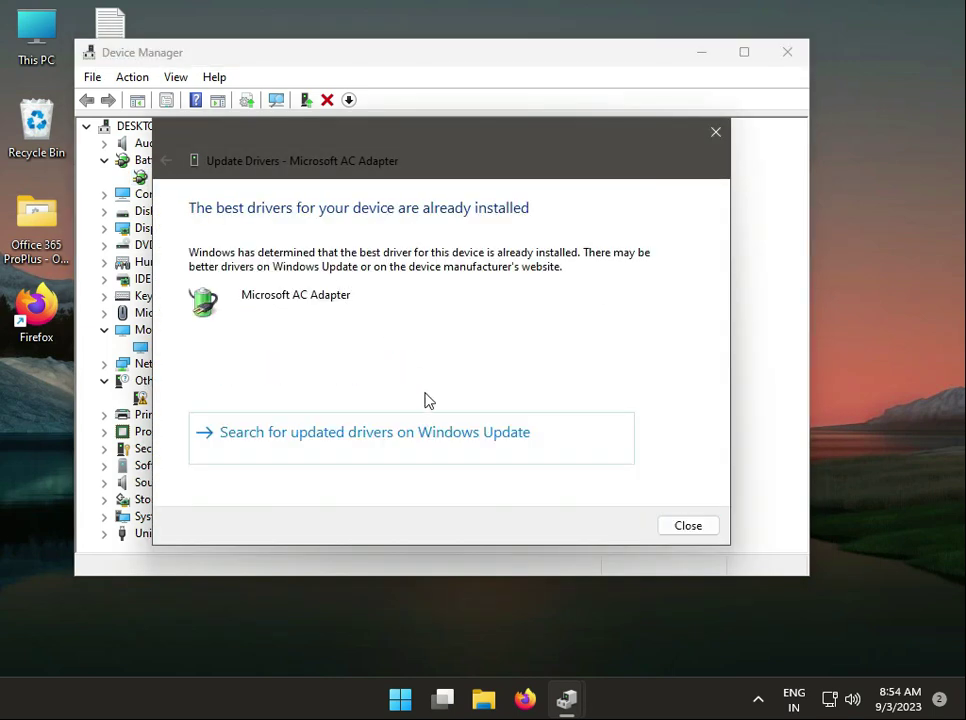
left_click(674, 534)
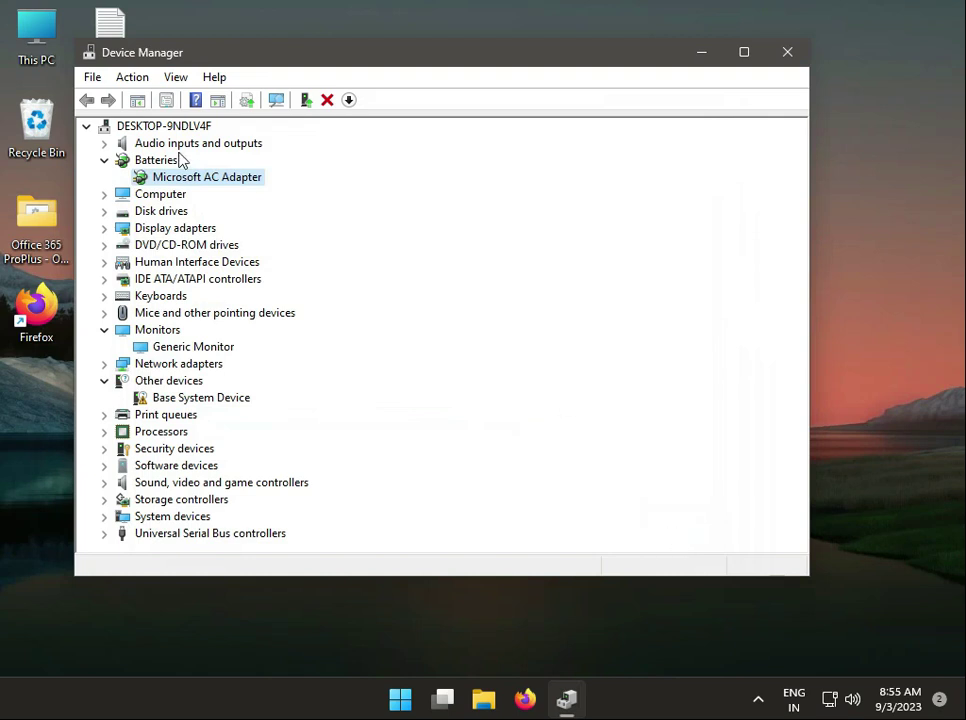
Uninstall the Microsoft AC Adapter device, scan for hardware changes to reinstall it under Batteries, and close Device Manager
left_click(327, 100)
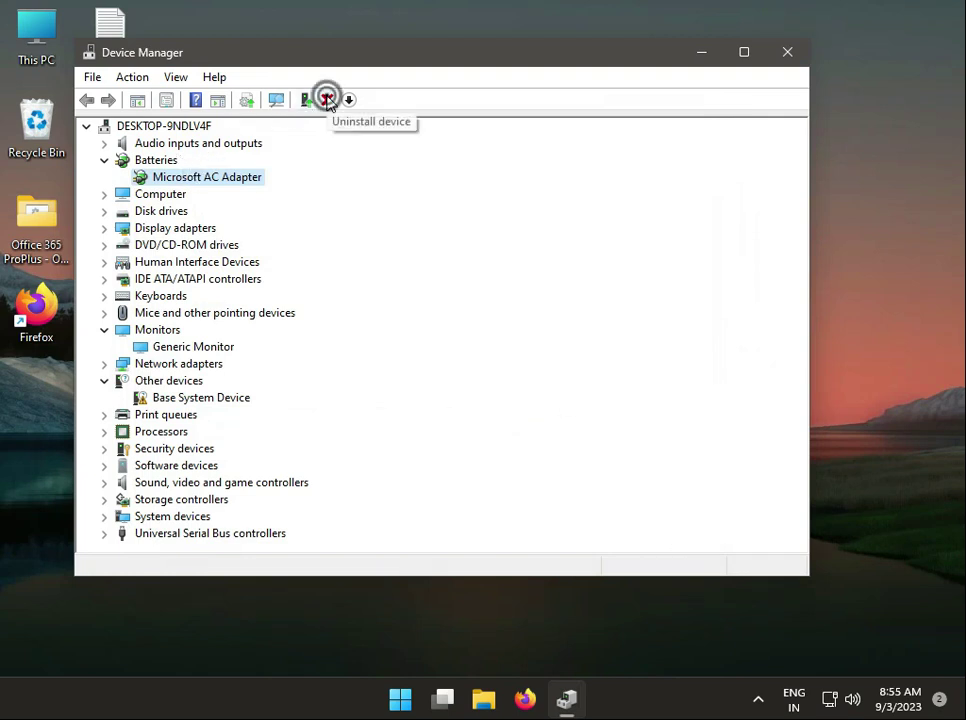
left_click(450, 394)
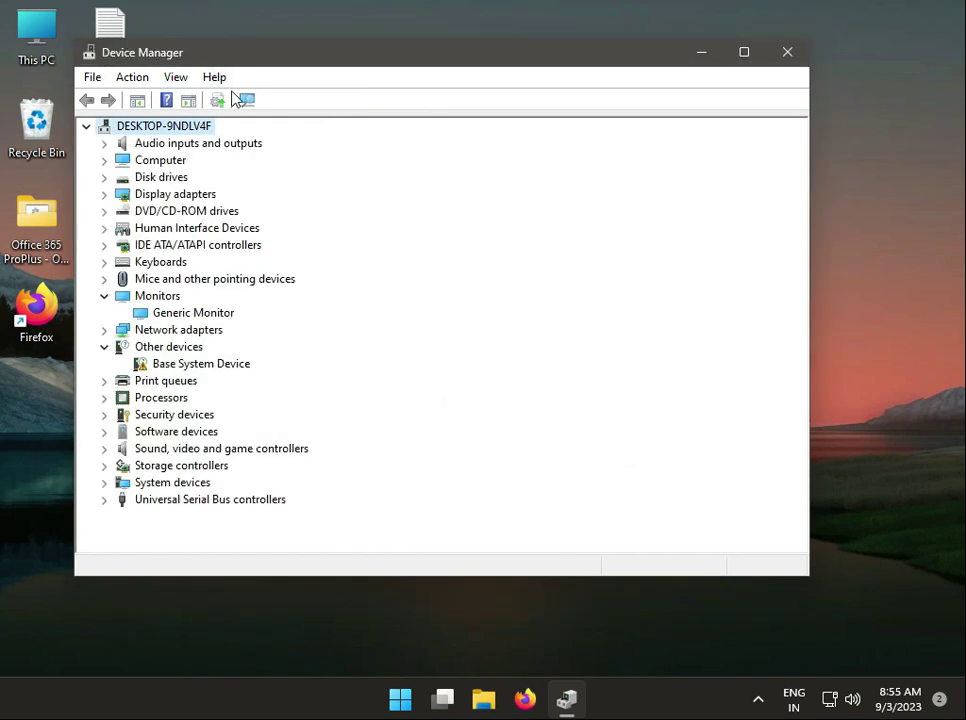
left_click(248, 101)
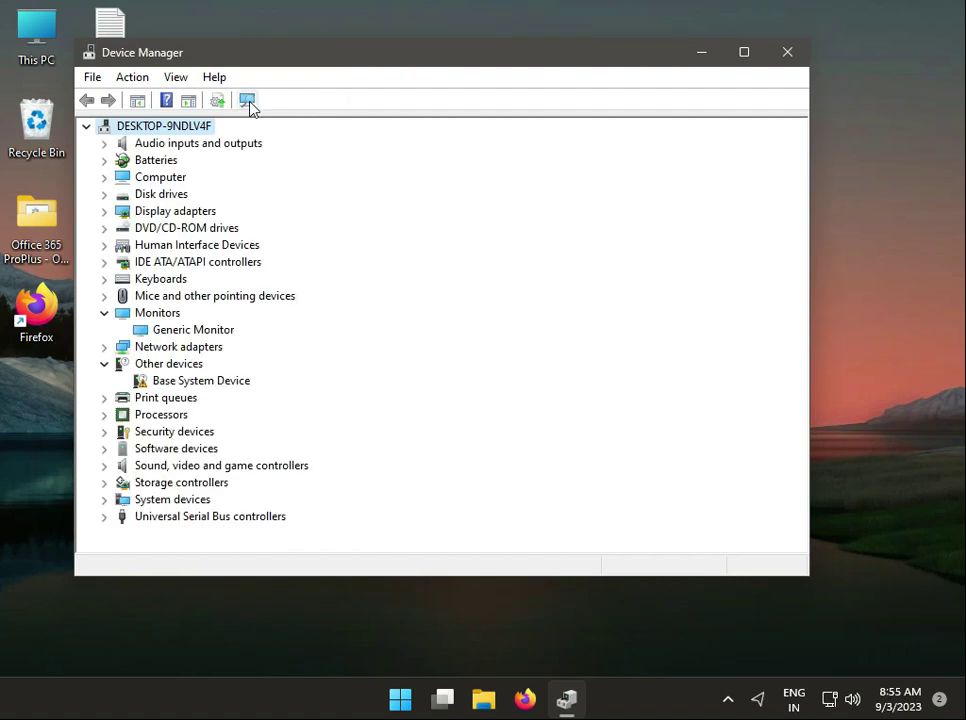
left_click(103, 160)
left_click(225, 180)
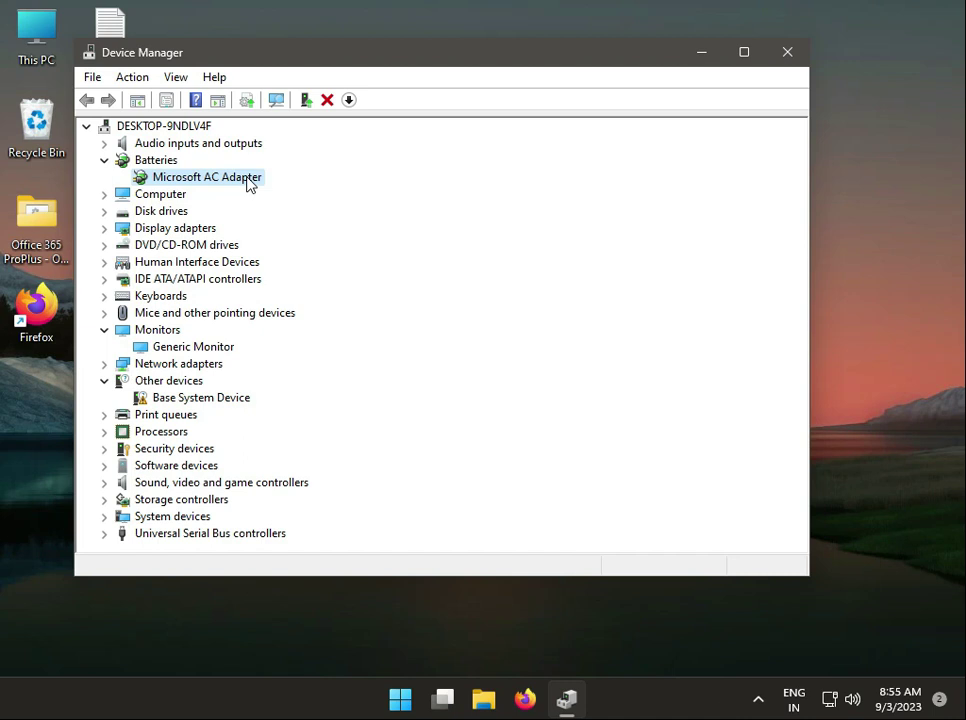
left_click(788, 54)
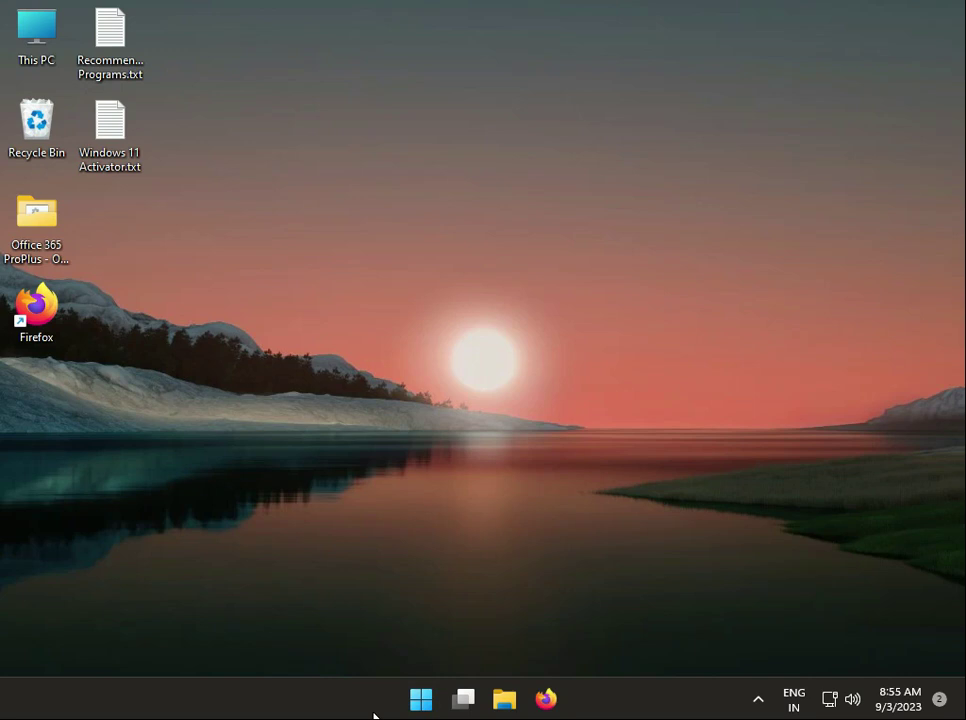
Open the Windows Settings app
left_click(418, 705)
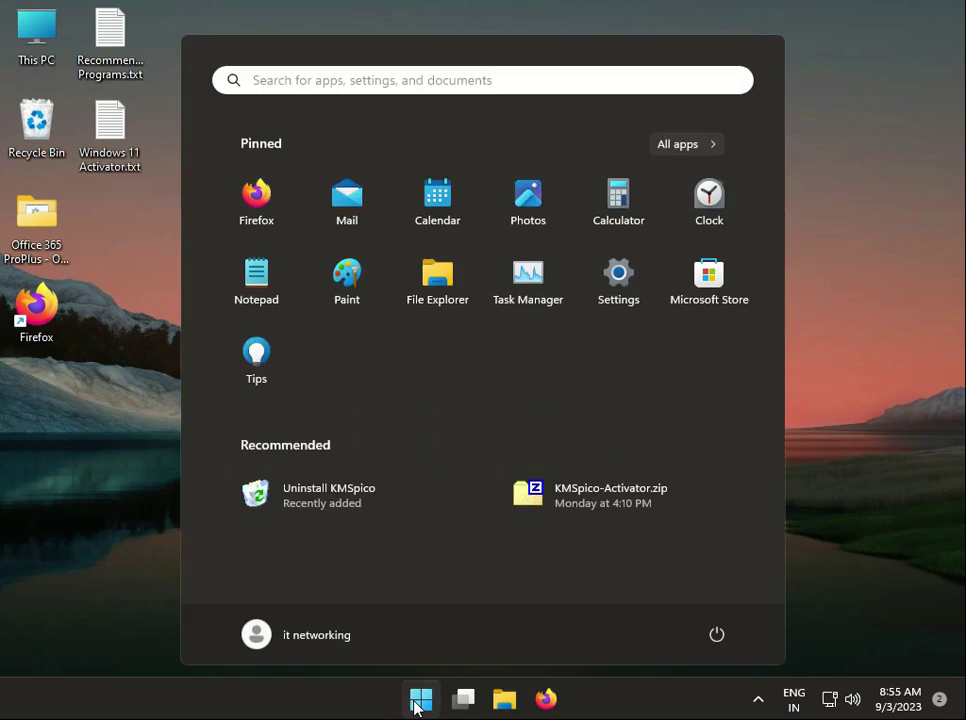
left_click(623, 282)
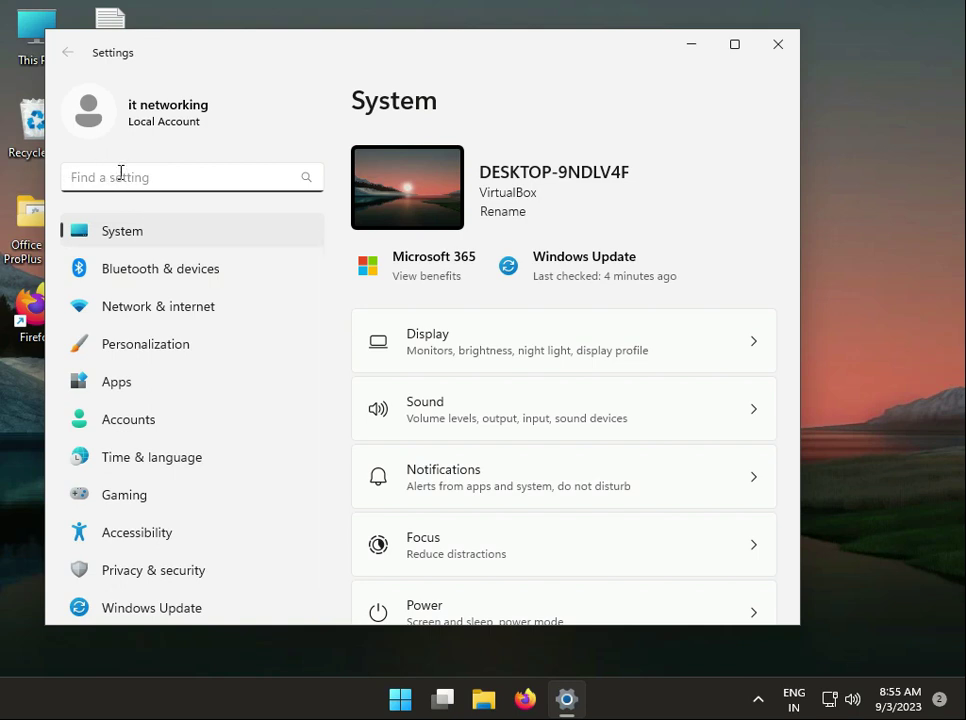
Try to find the power troubleshooter by searching the settings for "trounleshoot powe"
type("tr")
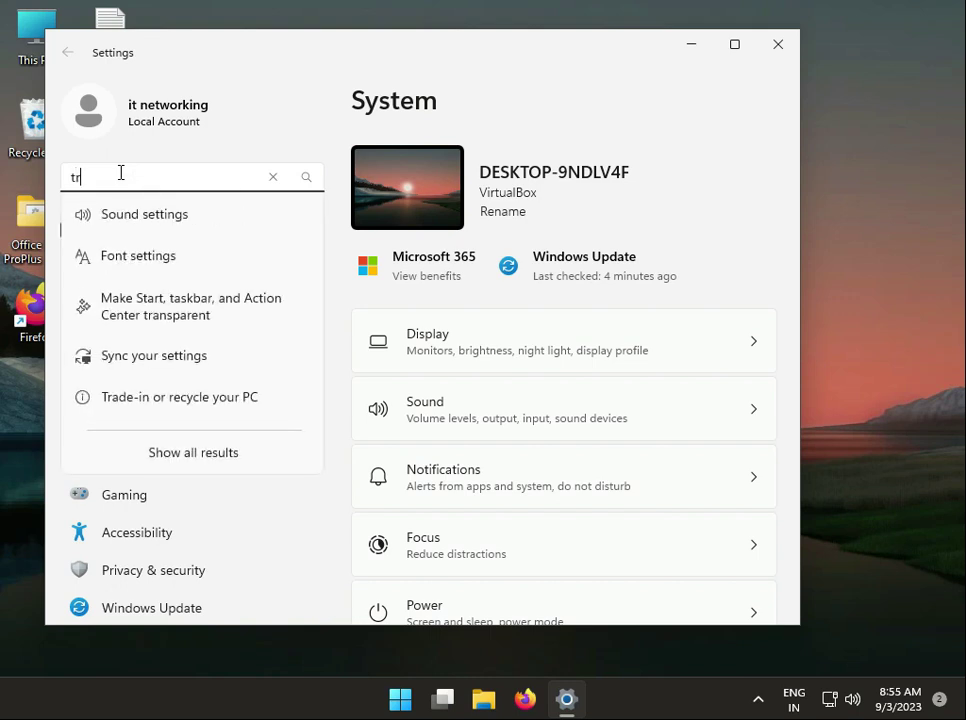
type("ou")
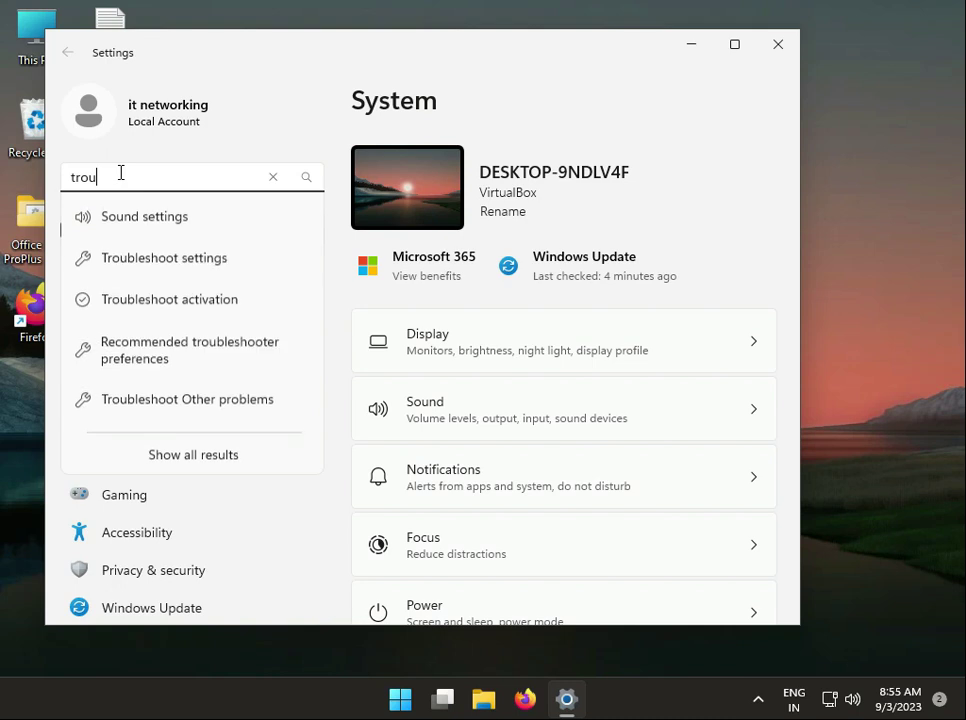
type("nle")
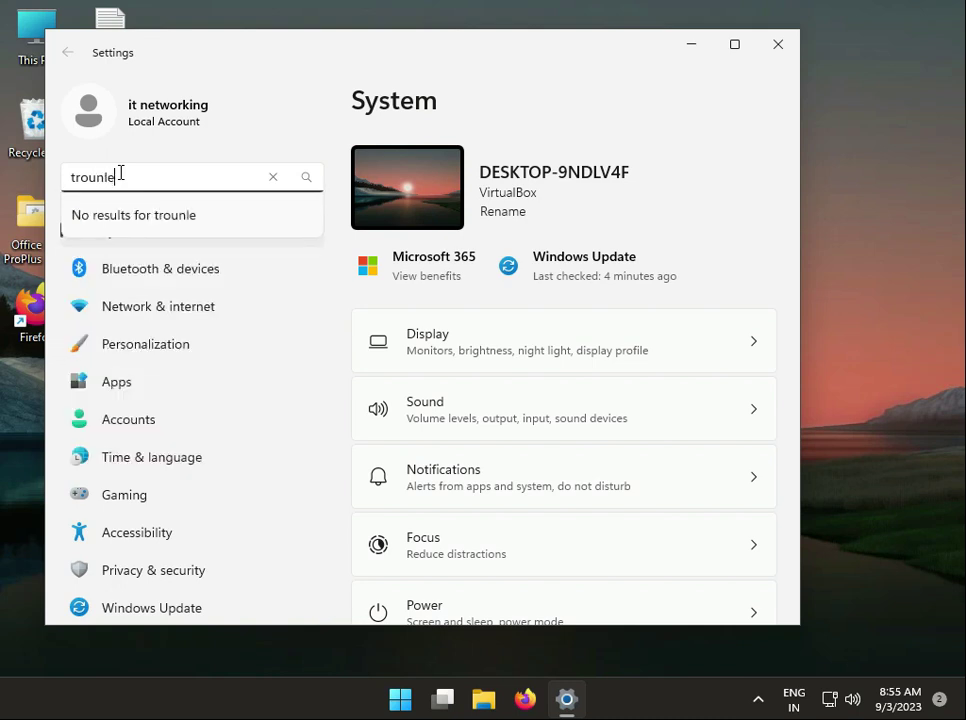
type("shoot powe")
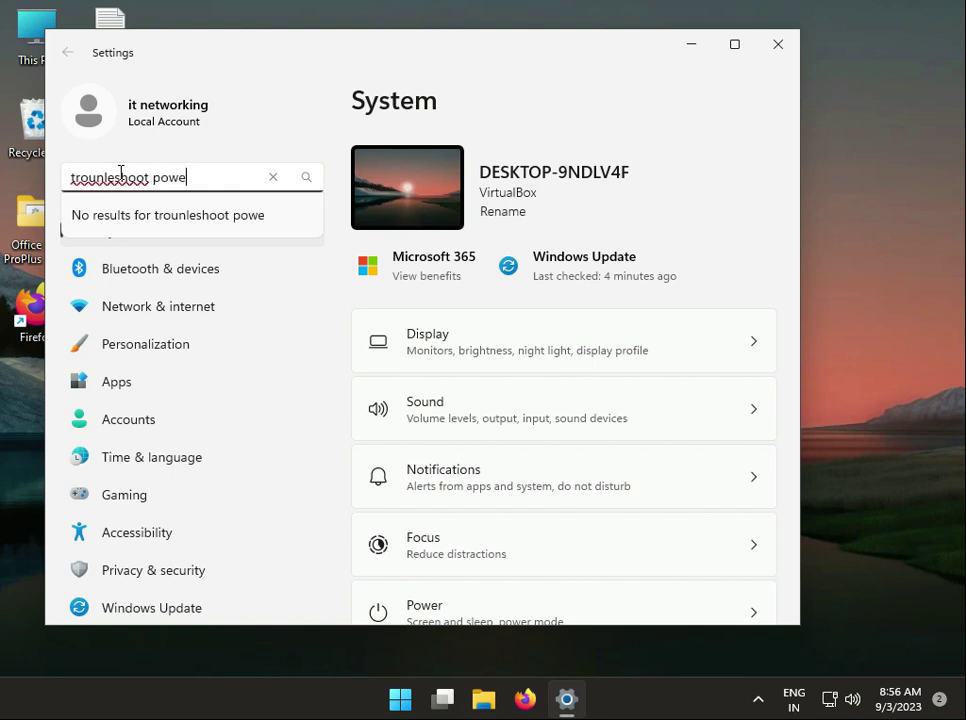
key("Return")
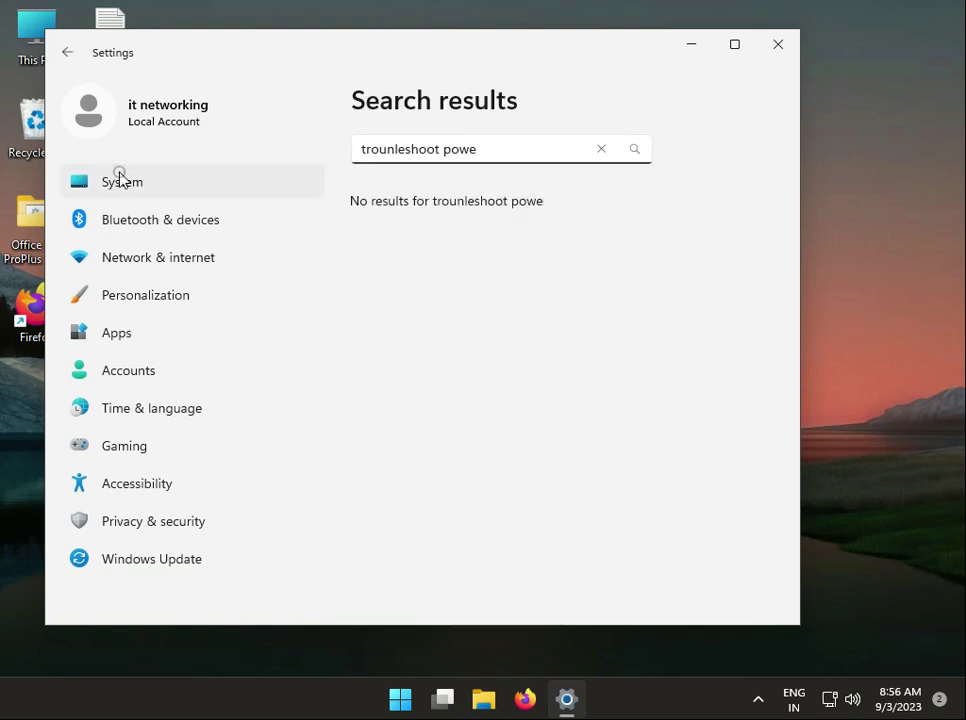
Open Other troubleshooters in the System Troubleshoot settings and look through the available troubleshooters
left_click(119, 180)
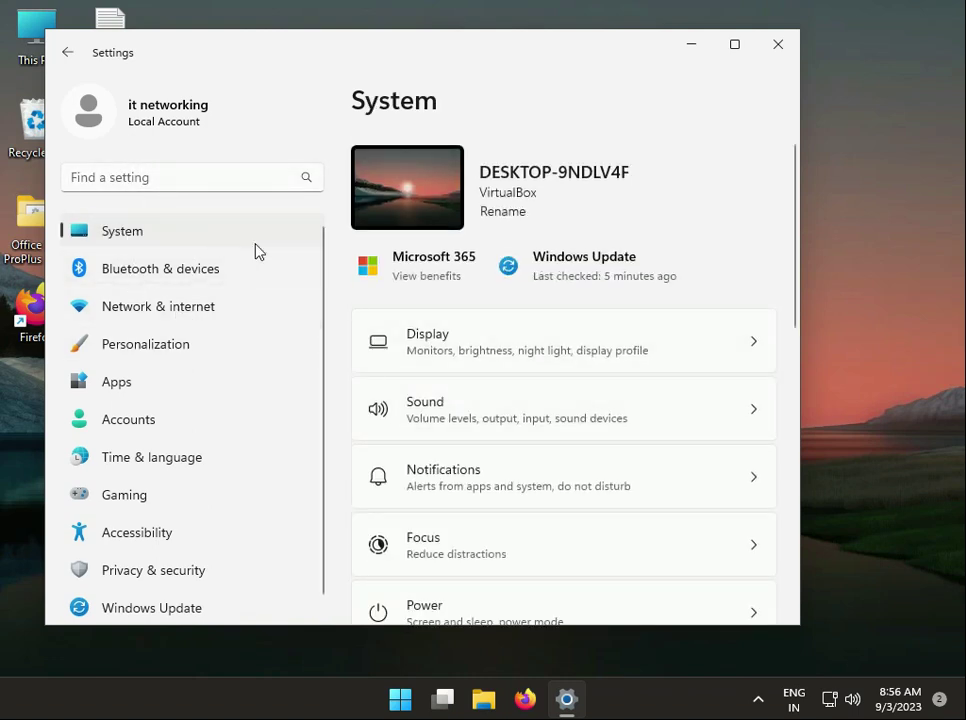
scroll(597, 435, "down", 4)
scroll(585, 457, "down", 2)
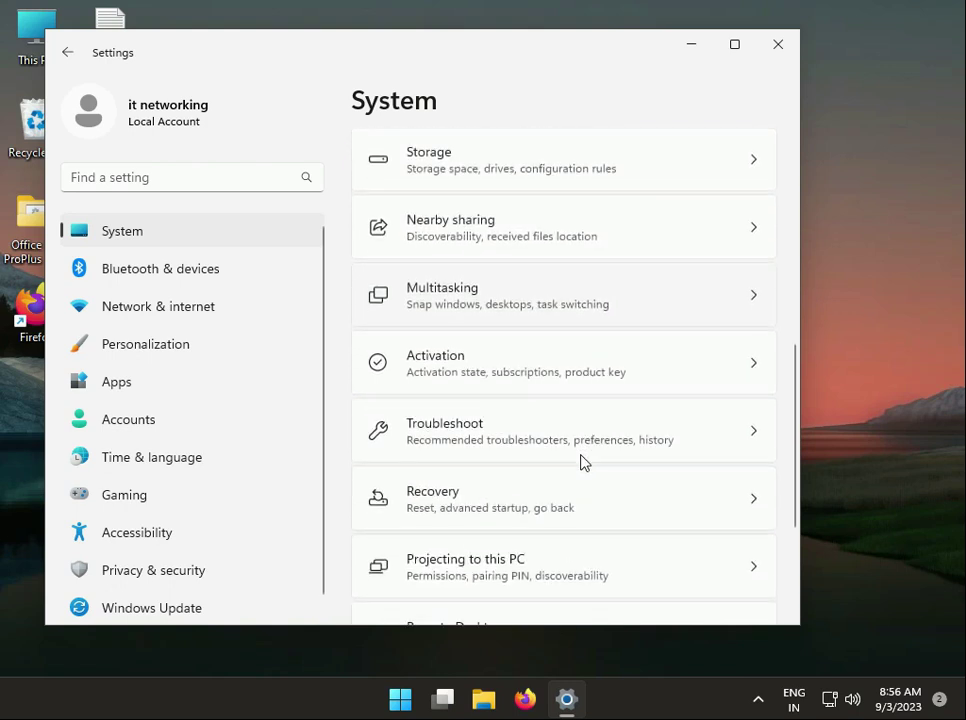
left_click(500, 429)
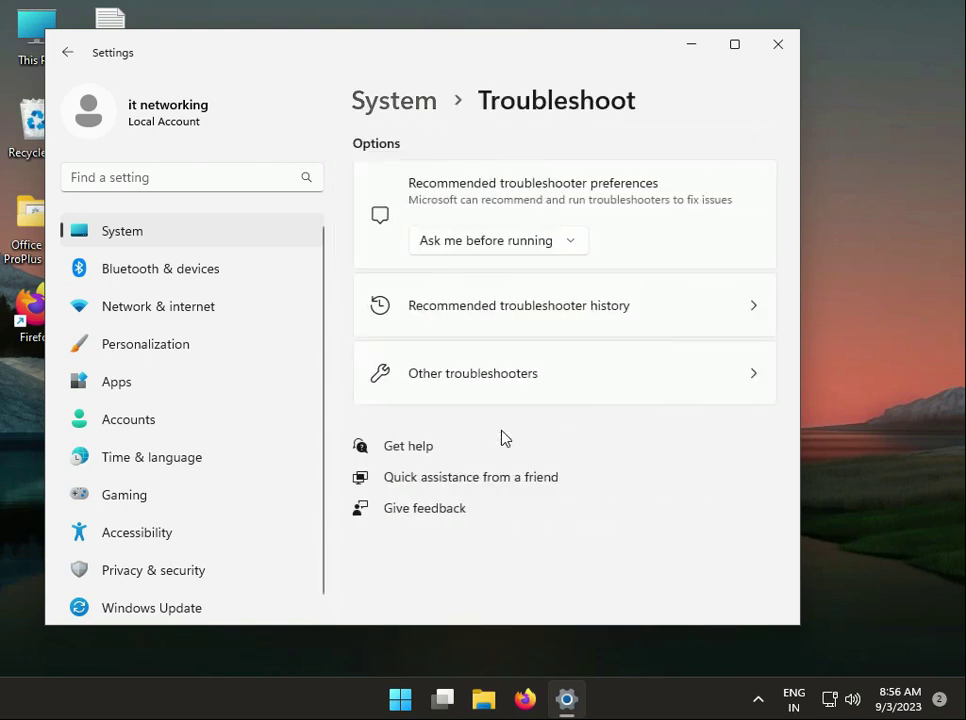
left_click(522, 385)
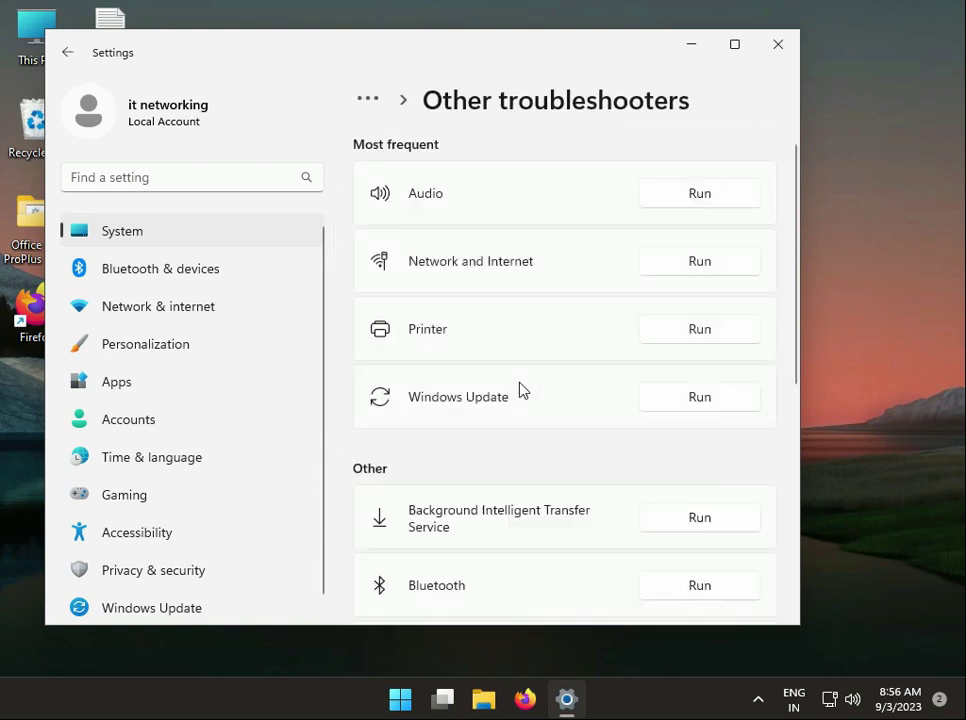
scroll(533, 489, "down", 5)
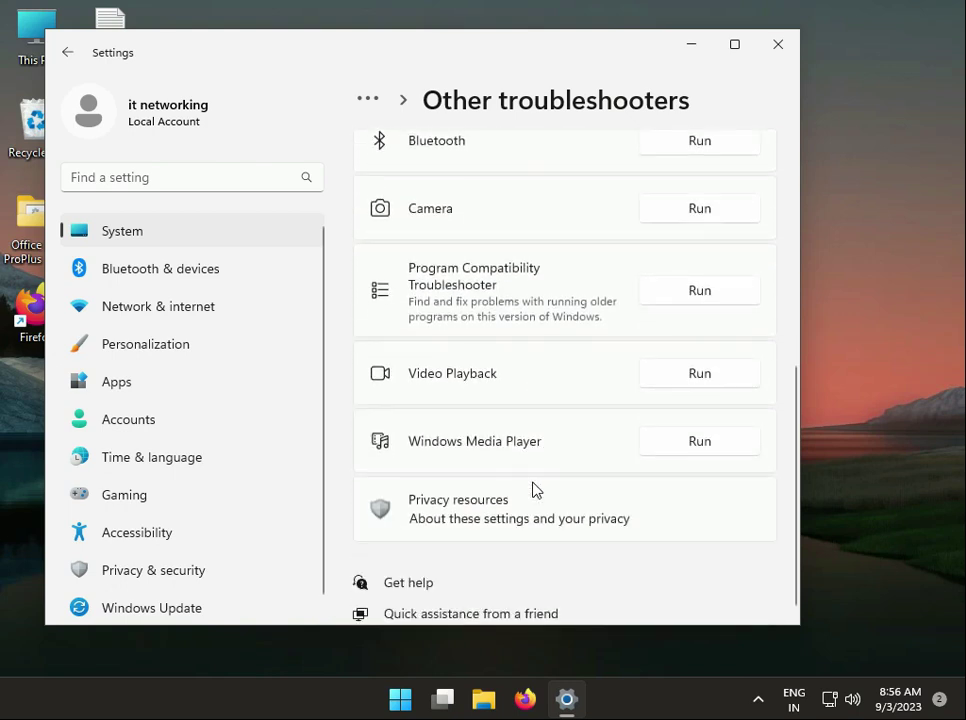
scroll(520, 489, "up", 1)
scroll(520, 489, "up", 3)
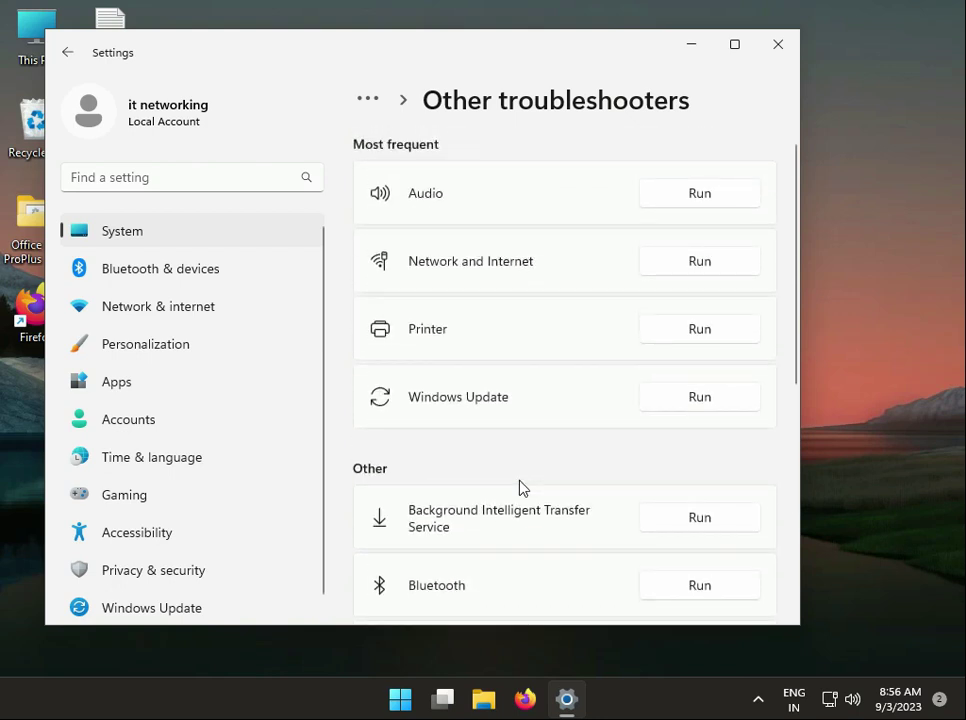
scroll(520, 488, "down", 1)
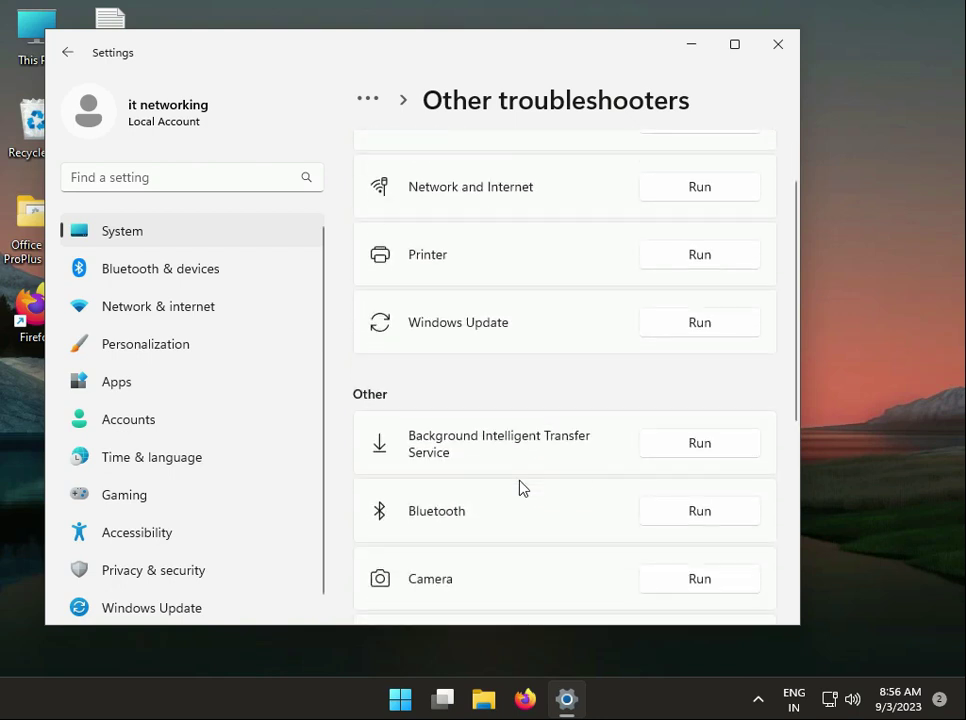
scroll(520, 489, "down", 2)
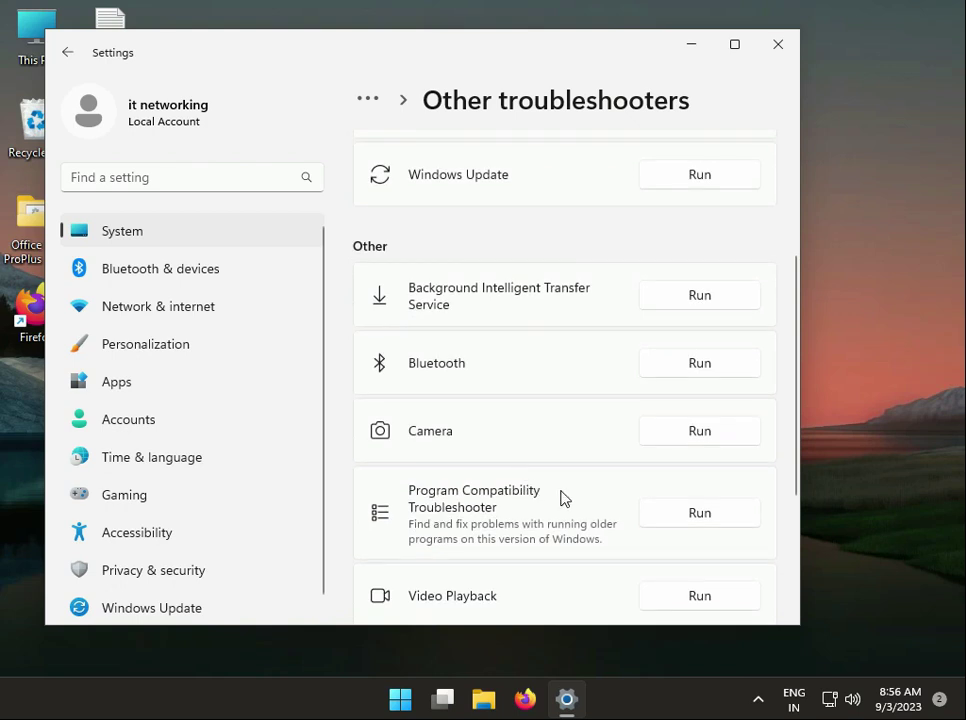
scroll(565, 499, "down", 2)
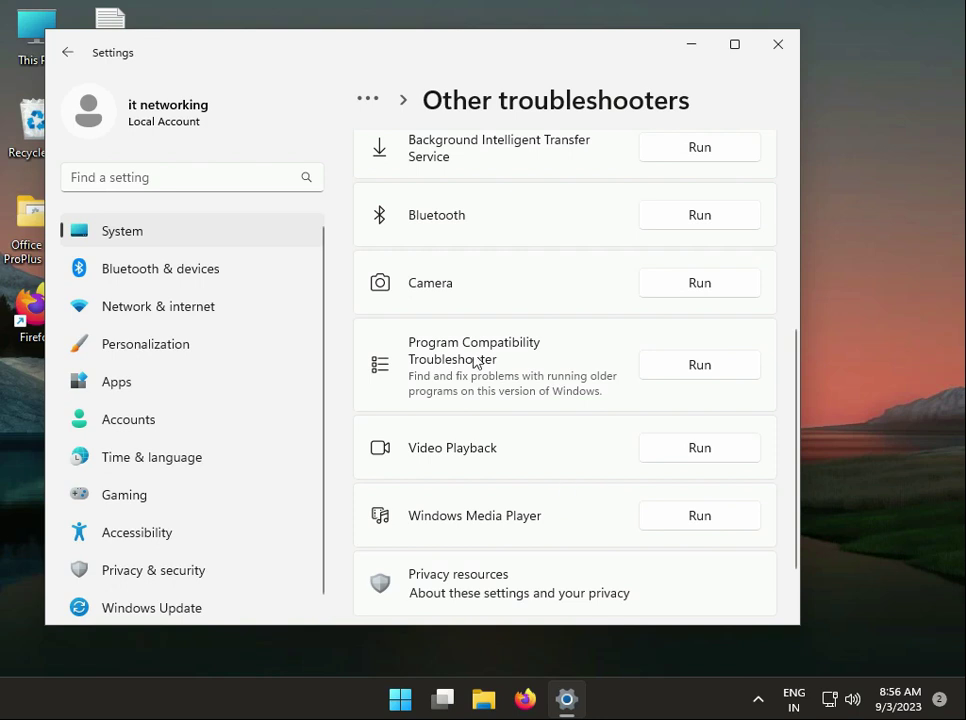
Try the Program Compatibility Troubleshooter from Other troubleshooters, and close both it and Settings
left_click(675, 374)
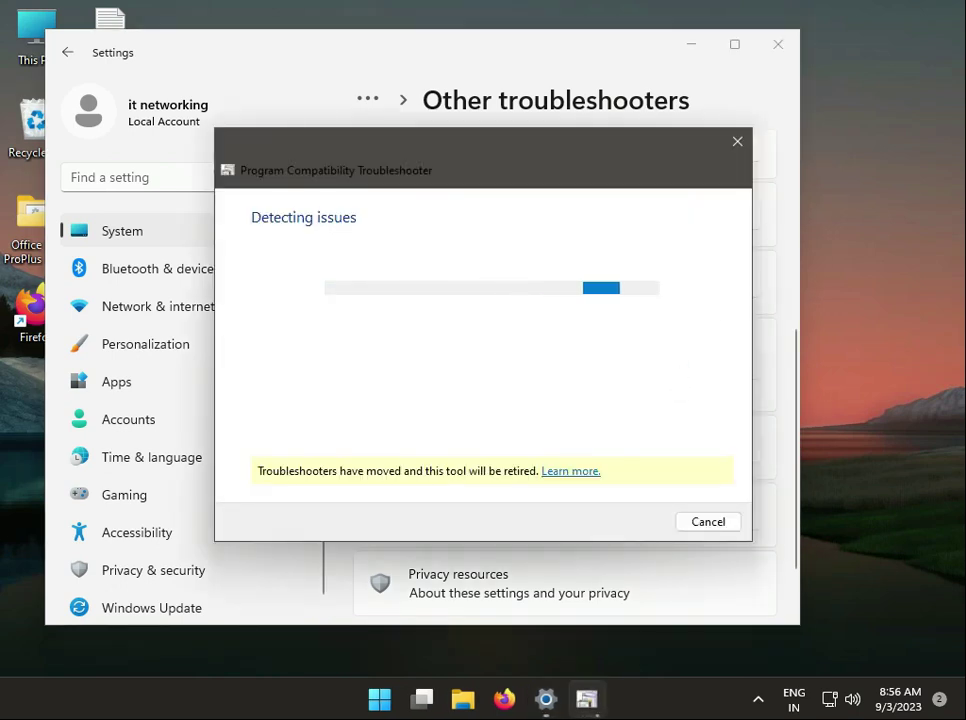
left_click(782, 42)
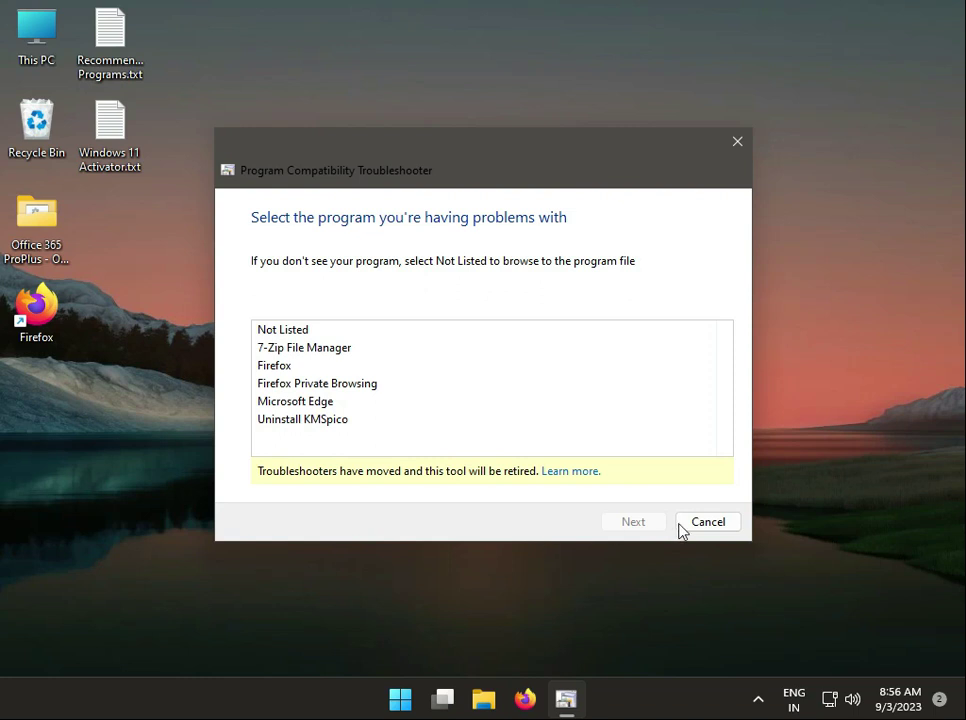
left_click(729, 522)
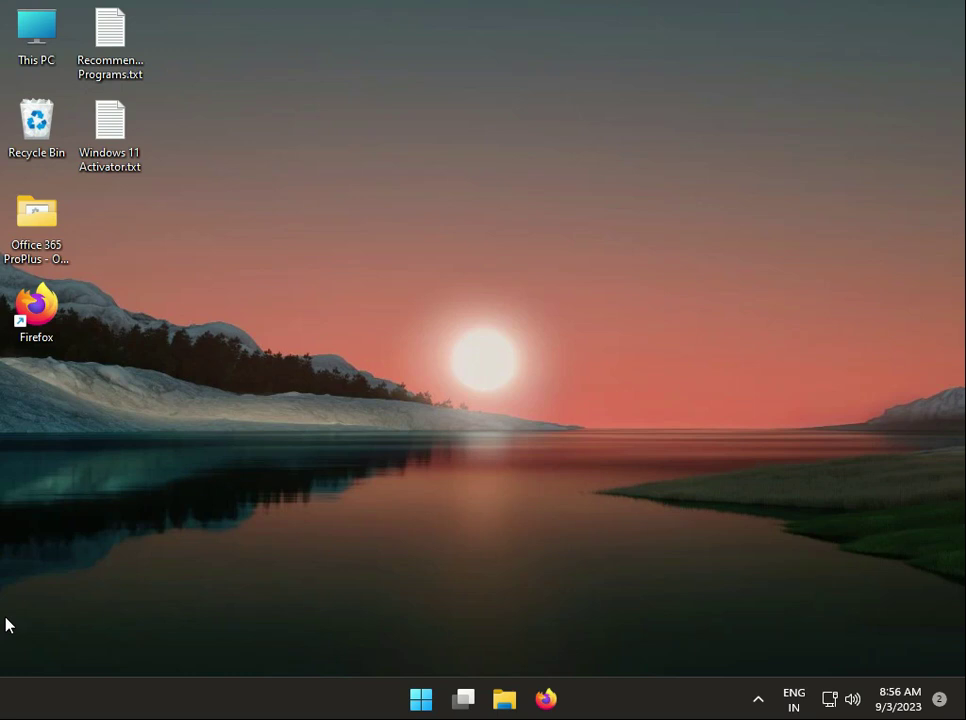
Search for cmd and open Command Prompt as administrator
left_click(420, 699)
type("cmd")
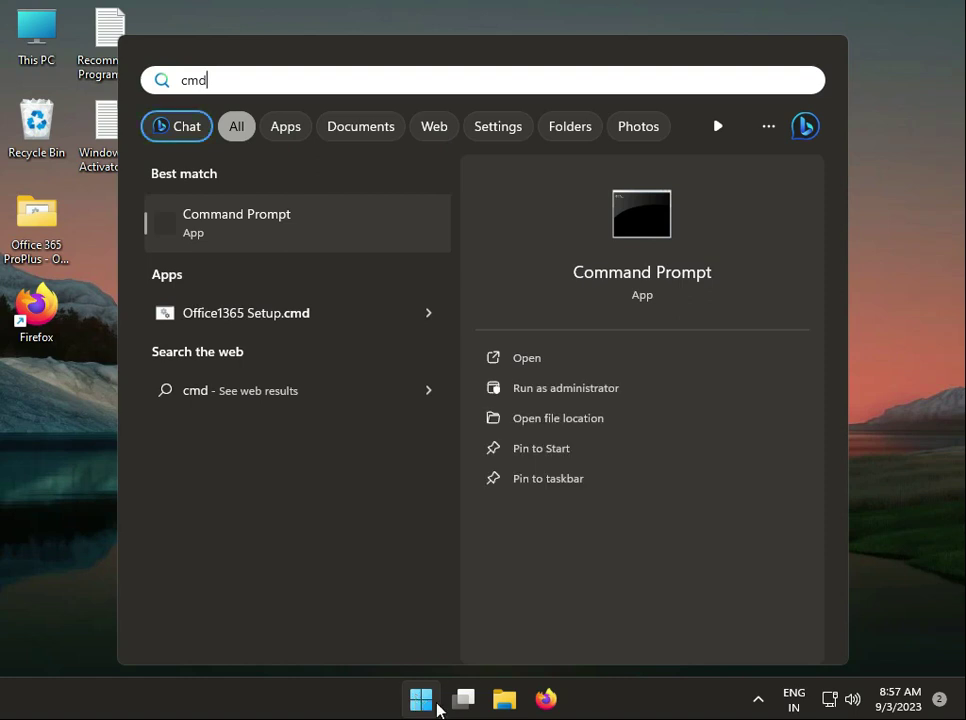
right_click(250, 241)
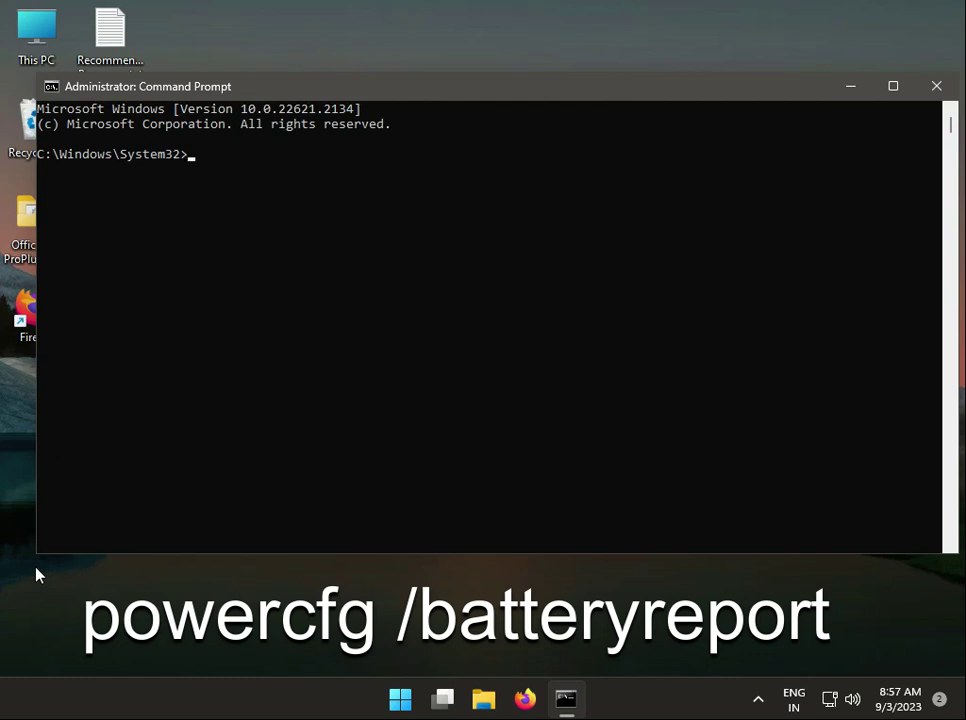
Try to generate a battery report with the command powercfg /batteryport
type("powercfg /batt")
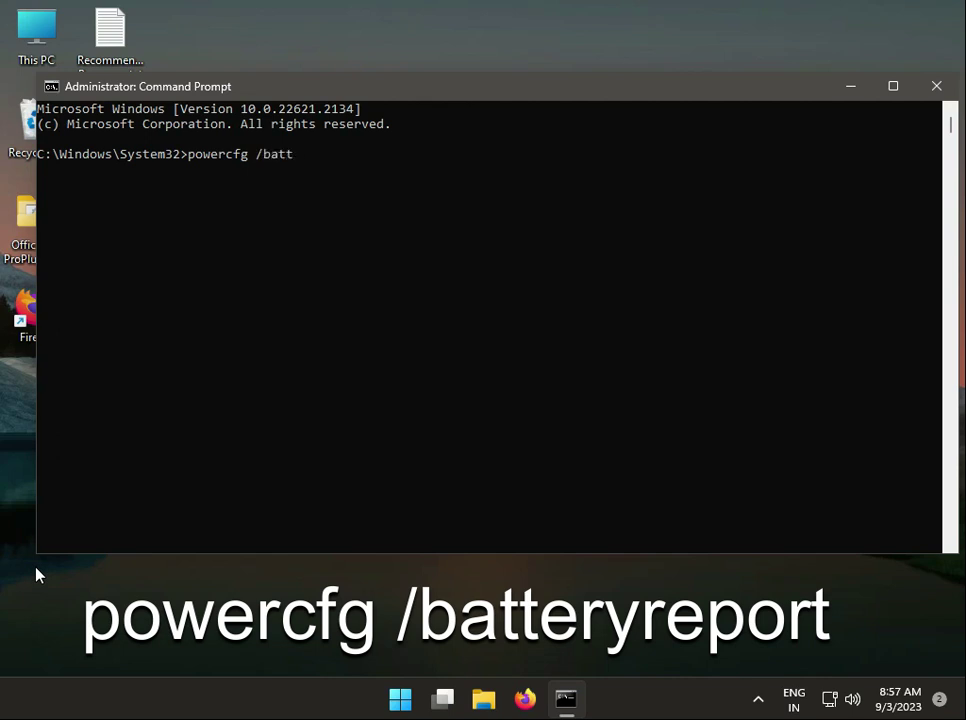
type("eryport")
key("Return")
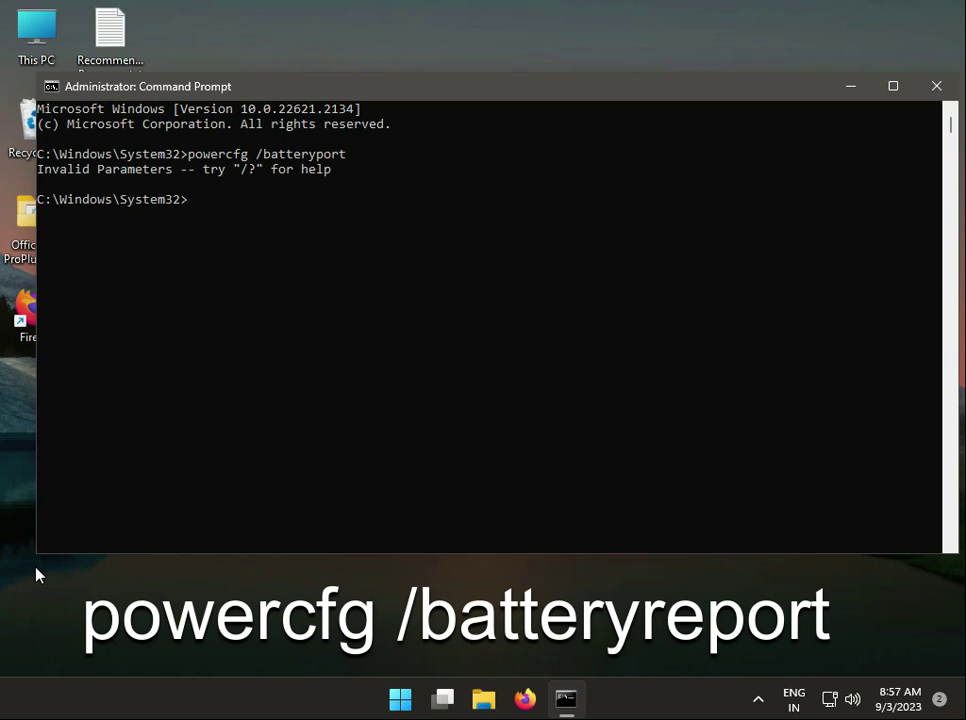
Correct the previous command to powercfg /batteryreport and run it to generate the battery report
key("Up")
key("Left")
key("Left")
key("Left")
key("Left")
type("re")
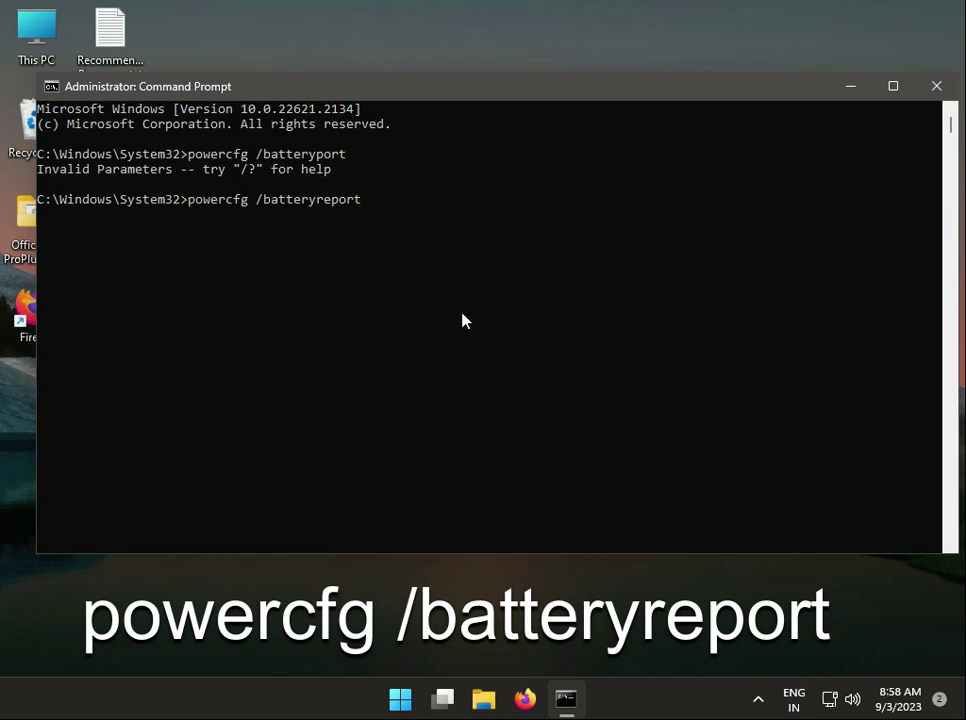
left_click(365, 202)
key("Return")
key("Return")
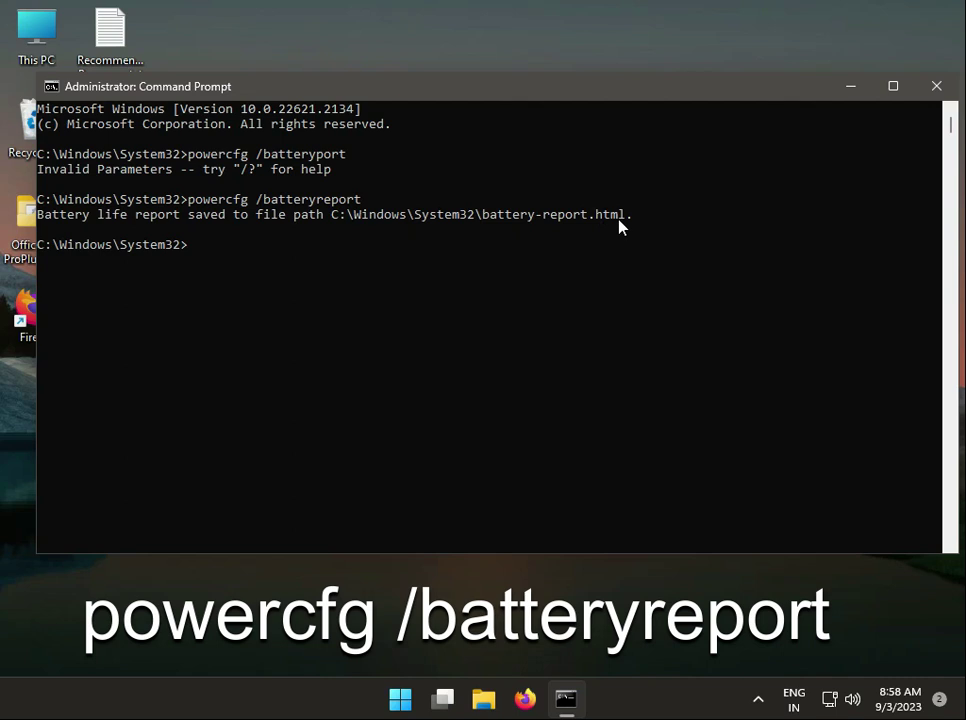
Copy the saved report's path, C:\Windows\System32\battery-report.html, from the command output and close Command Prompt
left_click_drag(626, 214, 338, 222)
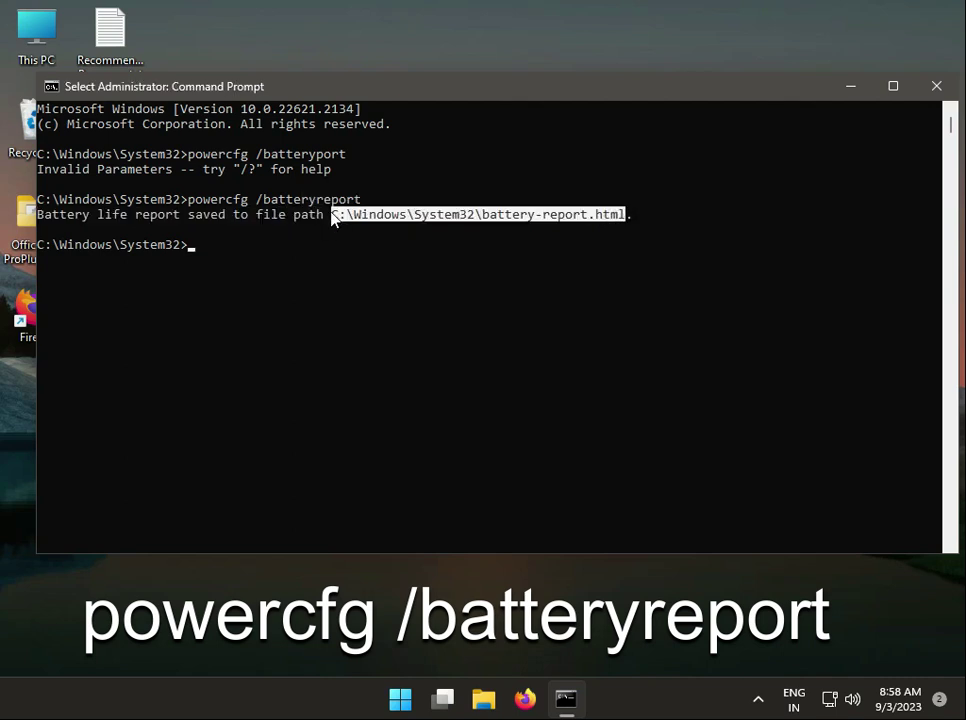
right_click(110, 91)
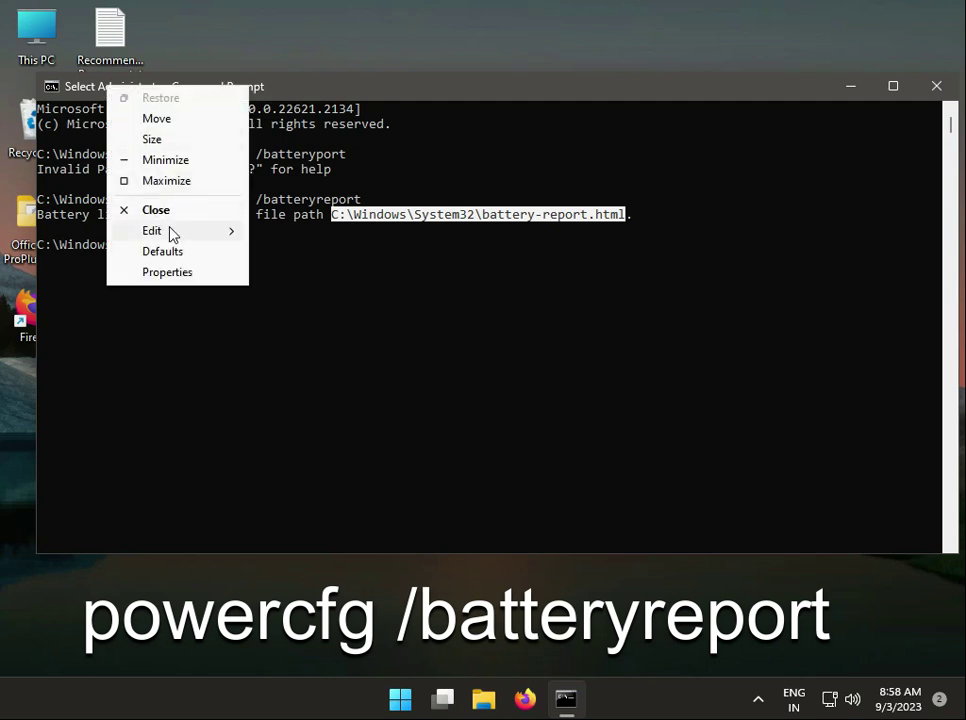
mouse_move(181, 236)
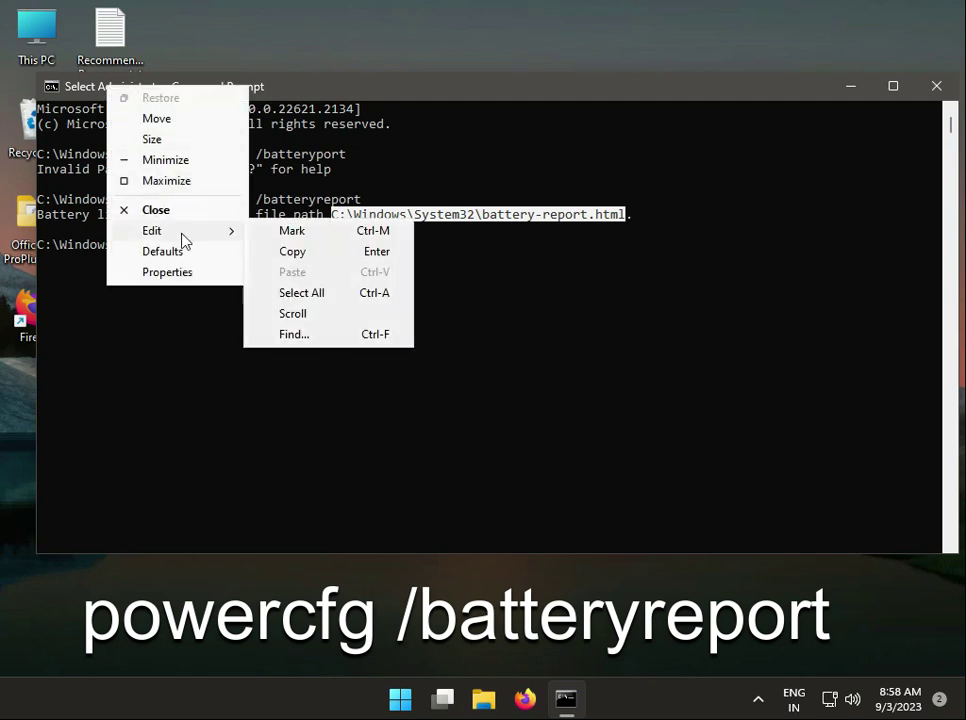
left_click(295, 255)
left_click(936, 85)
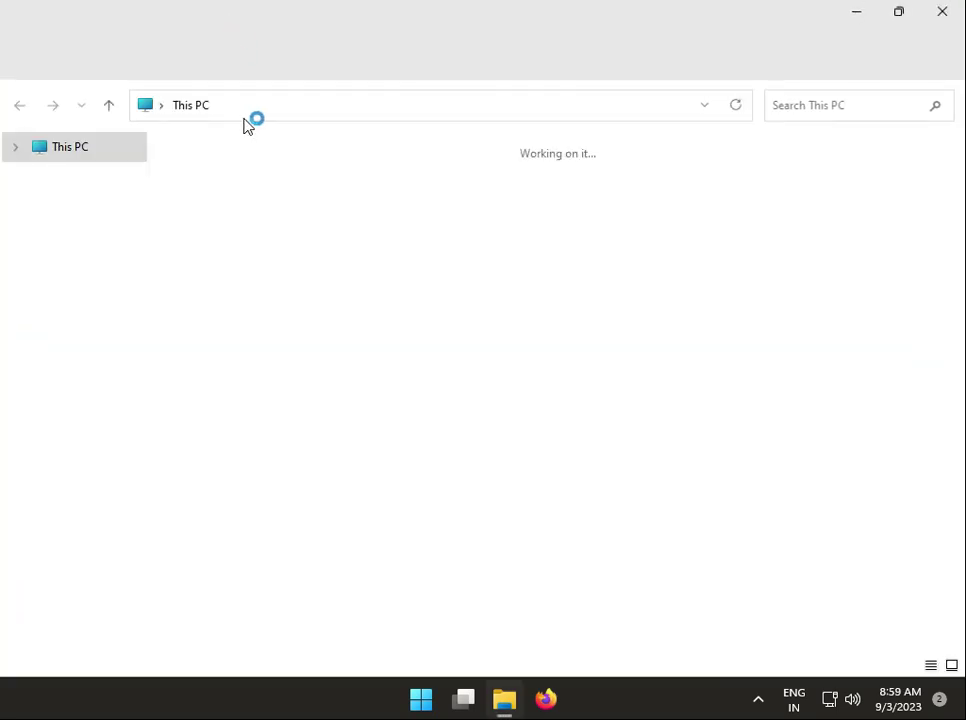
Open the battery report from File Explorer using the copied file path
left_click(261, 108)
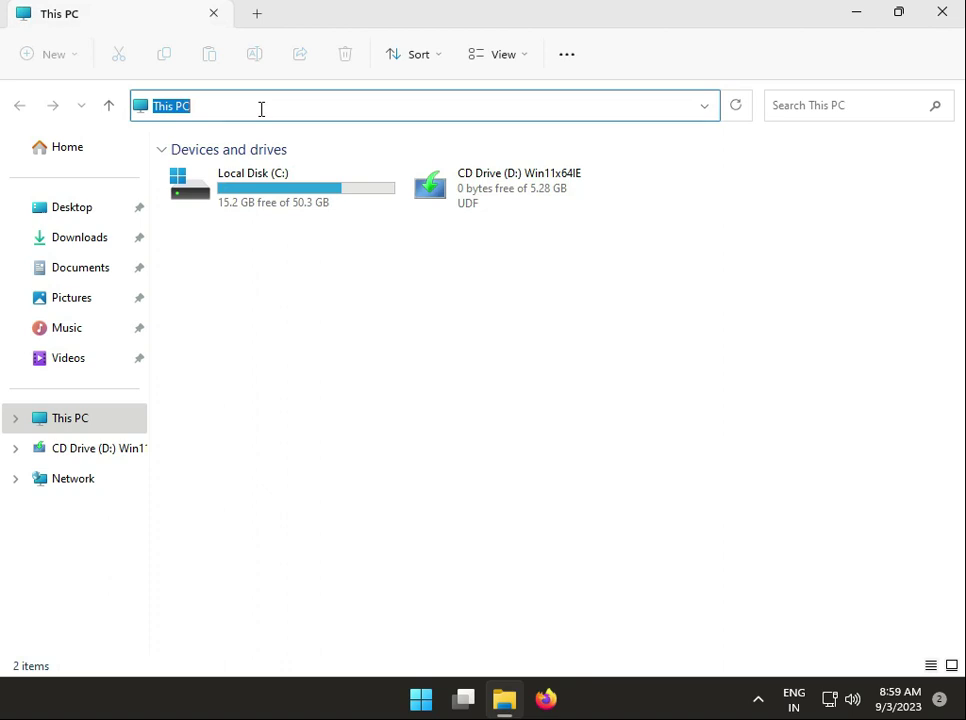
key("ctrl+v")
key("Return")
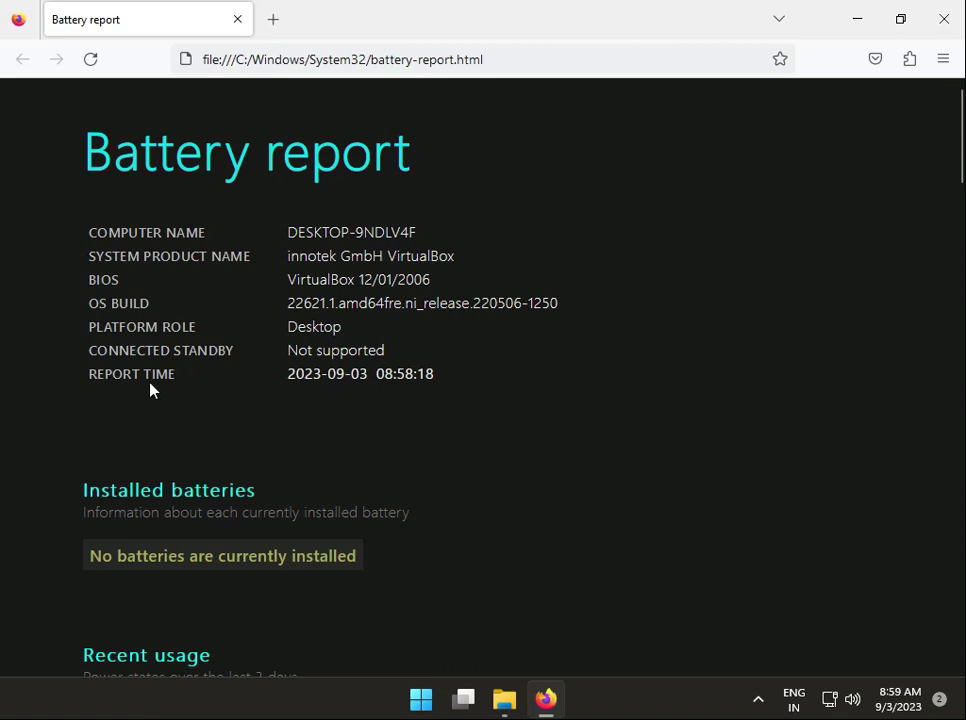
Examine the platform role and the Installed batteries section of the battery report
left_click_drag(301, 327, 326, 325)
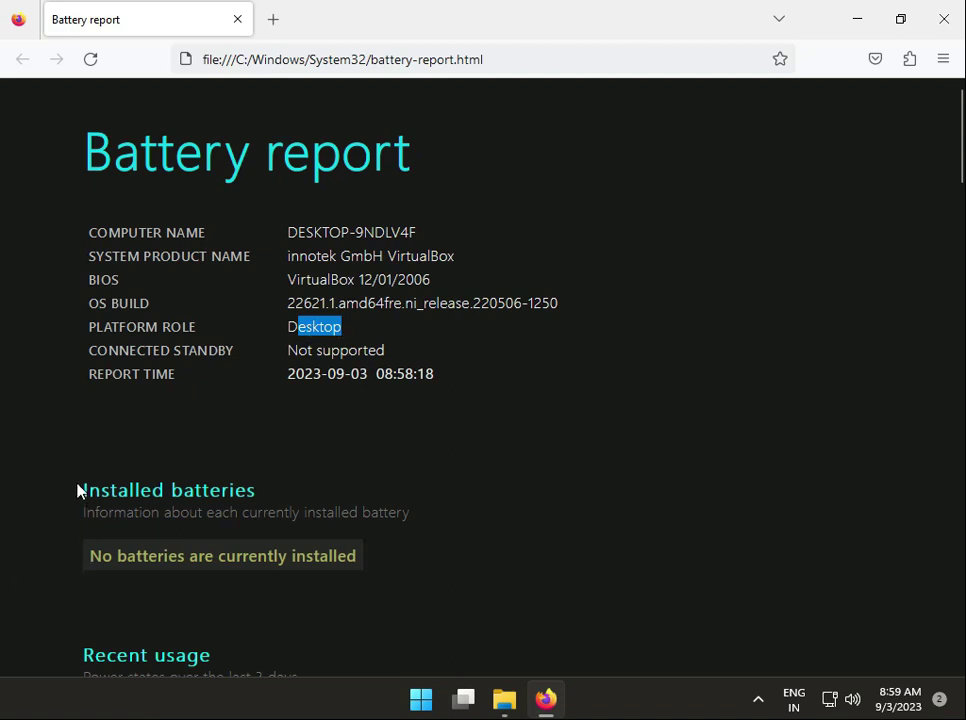
left_click_drag(80, 491, 384, 546)
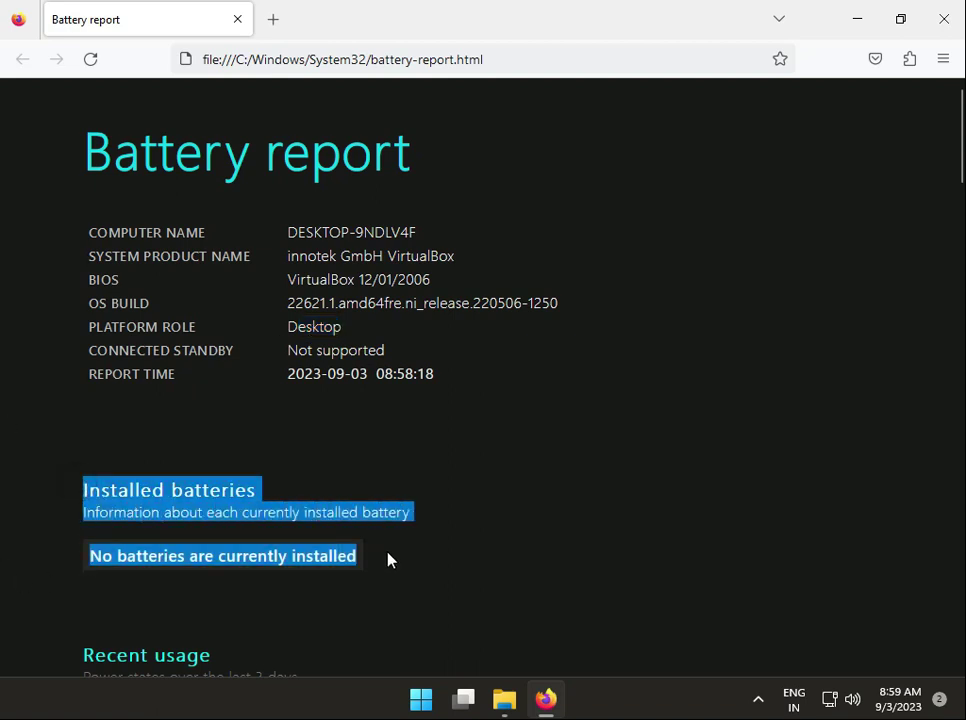